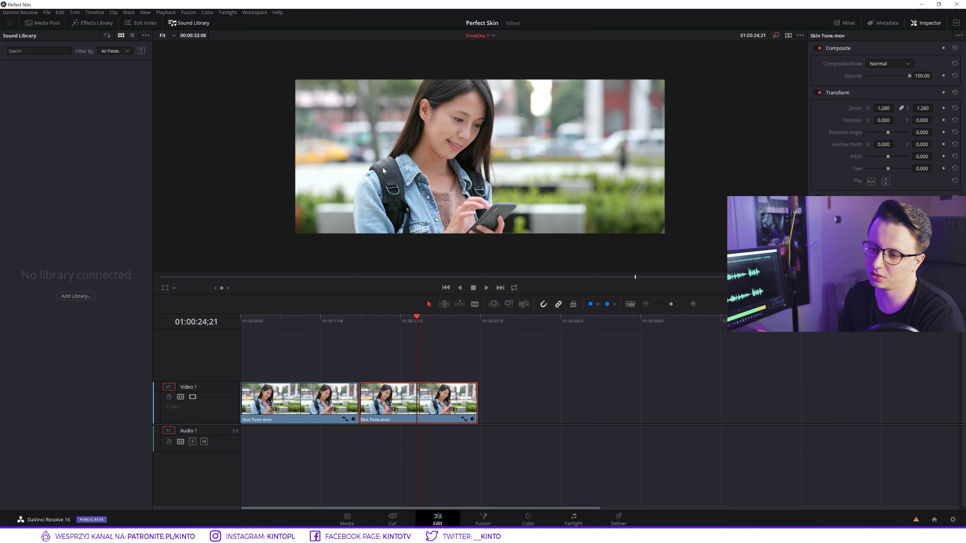
Step: On the Color page, add serial node 02 after node 01 and label it 'Sat Cont'
{"action": "left_click", "coordinate": [491, 519]}
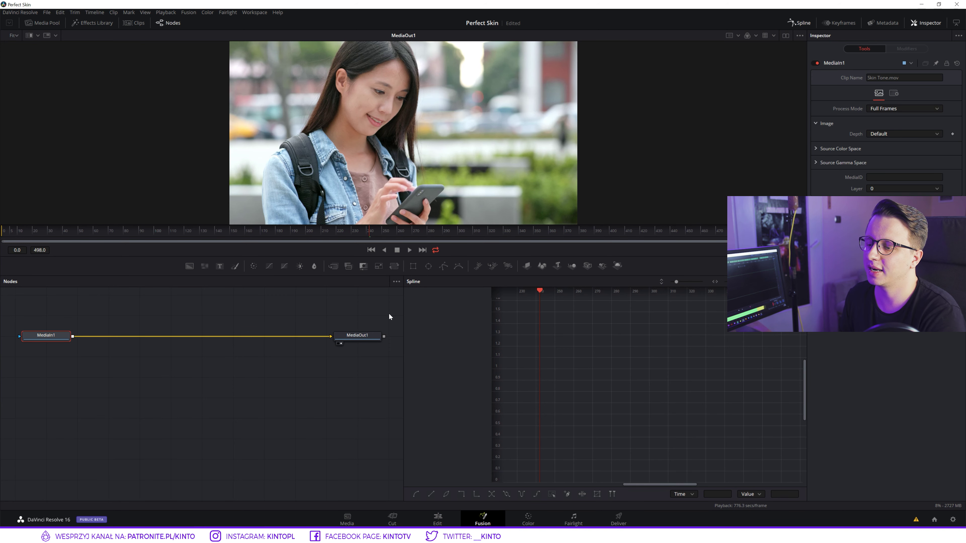
{"action": "left_click", "coordinate": [542, 525]}
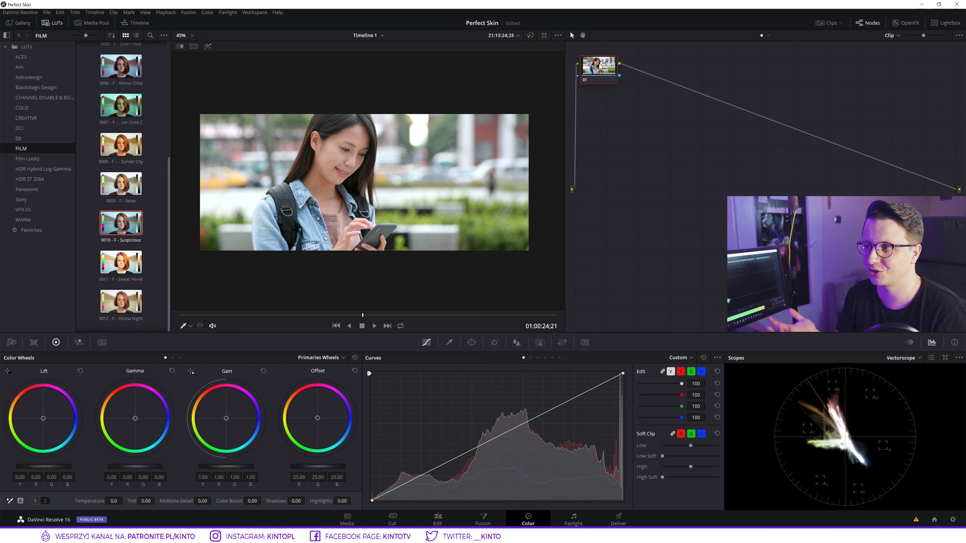
{"action": "key", "text": "alt+s"}
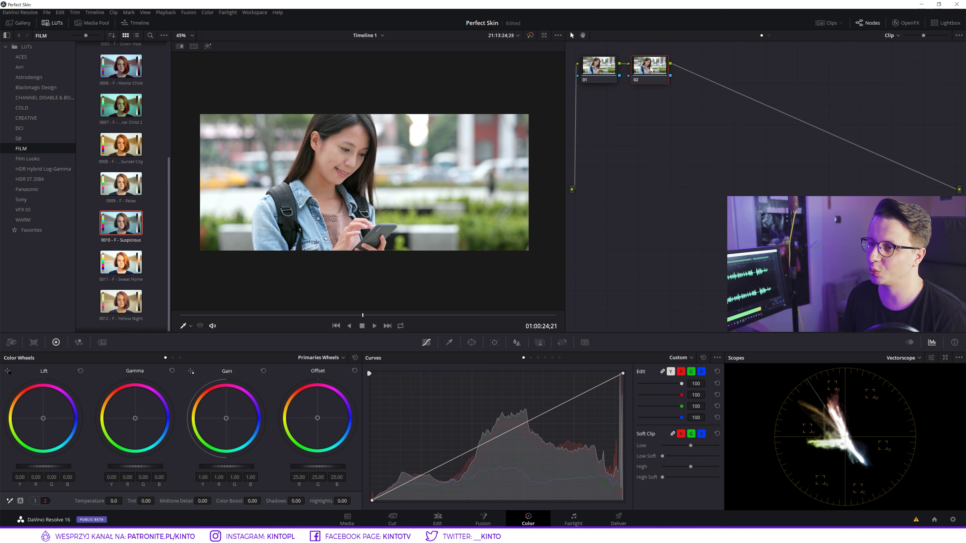
{"action": "right_click", "coordinate": [648, 64]}
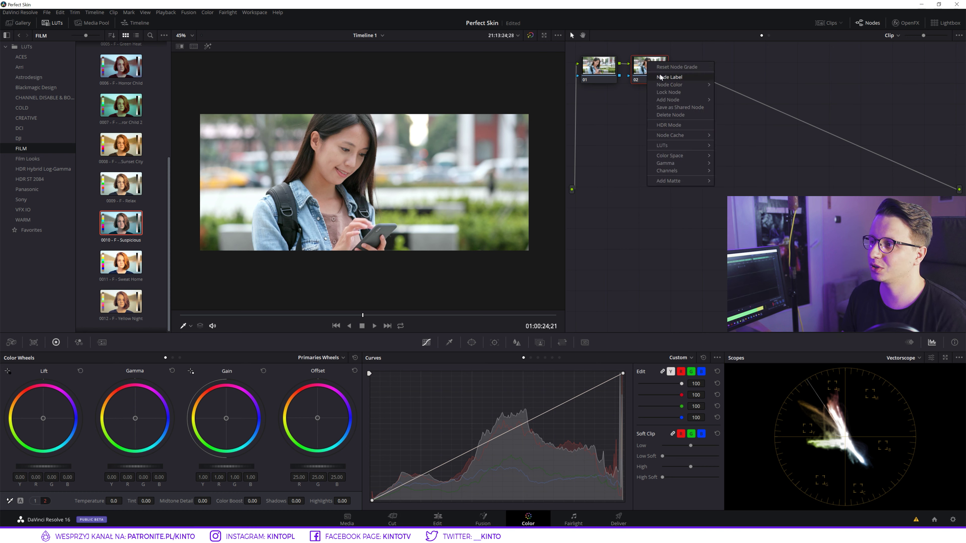
{"action": "left_click", "coordinate": [671, 77]}
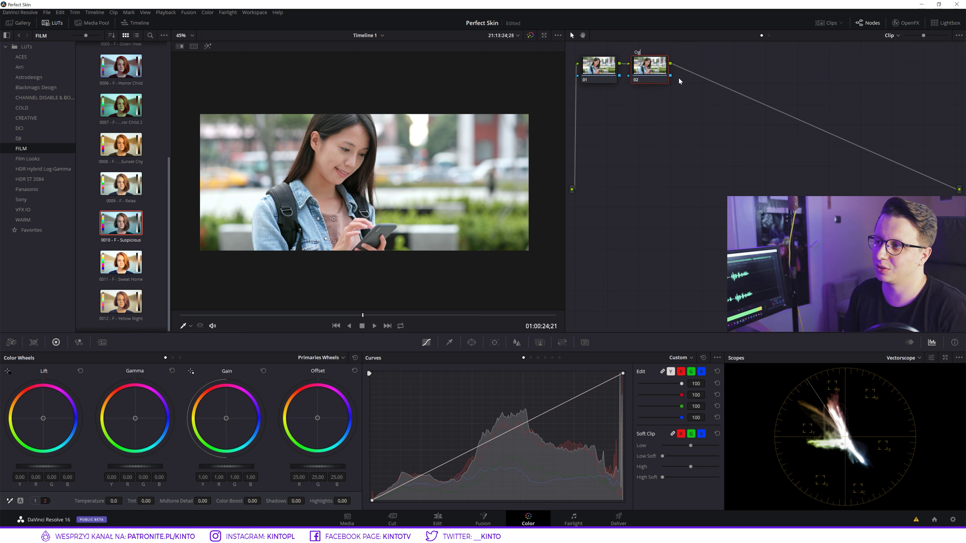
{"action": "type", "text": "Sat Ca"}
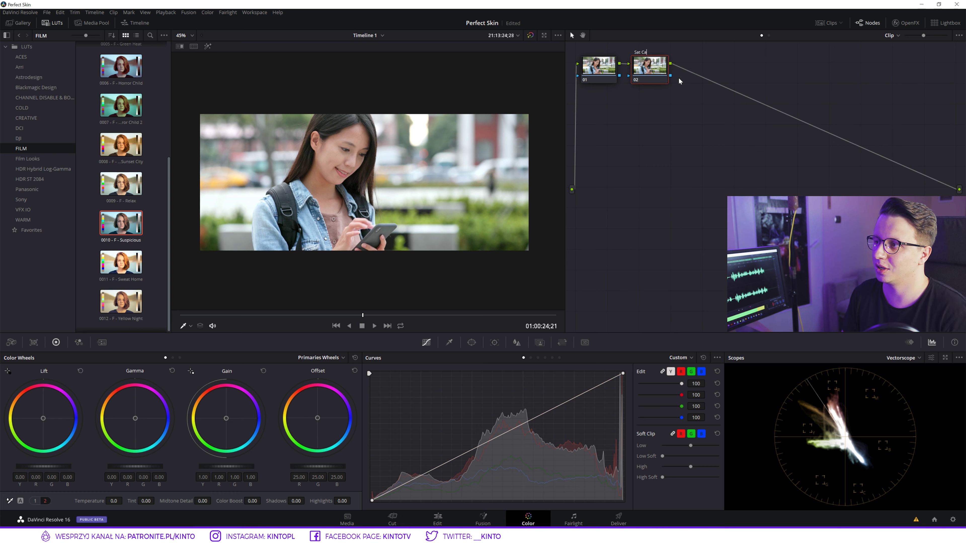
{"action": "key", "text": "BackSpace"}
{"action": "type", "text": "ont"}
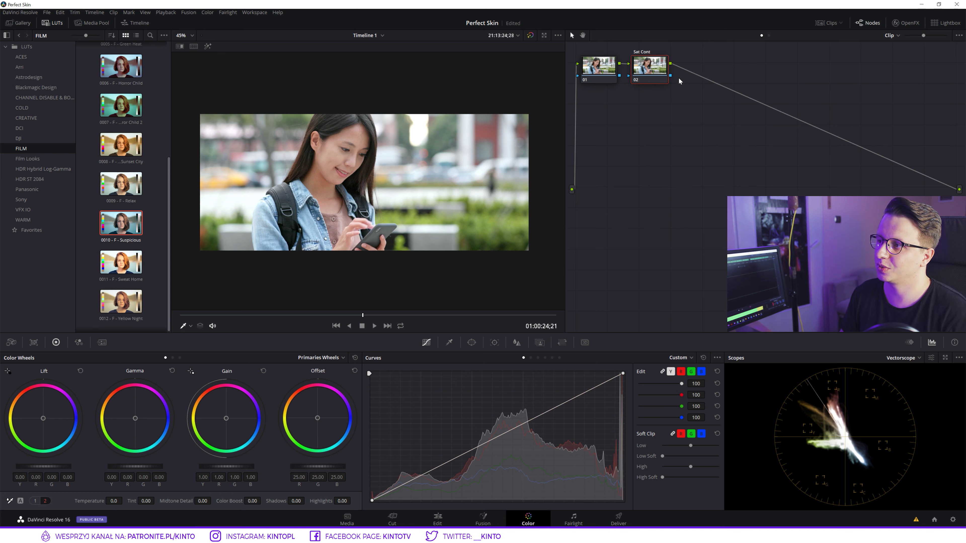
{"action": "key", "text": "Return"}
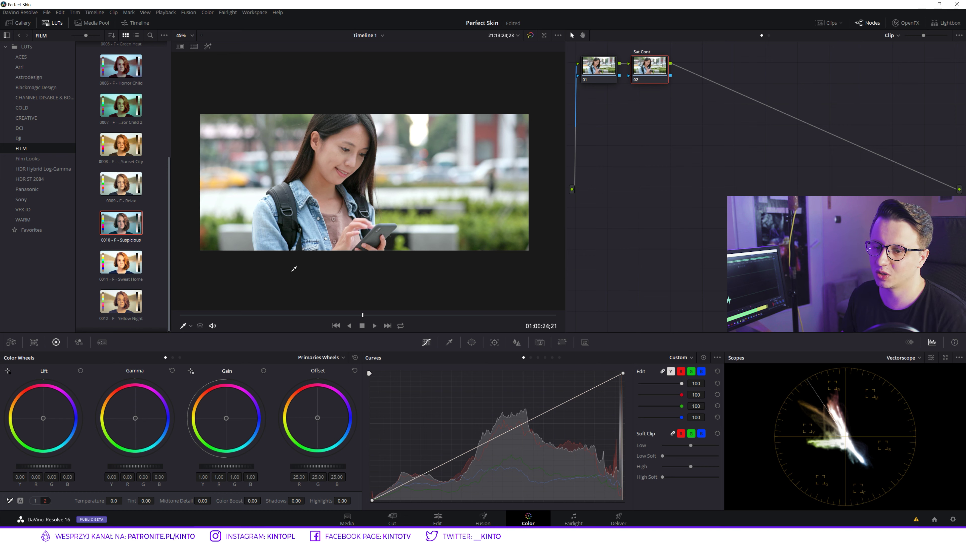
Step: Set the RGB Mixer's Red R, Green G and Blue B outputs to 2.00
{"action": "left_click", "coordinate": [78, 342]}
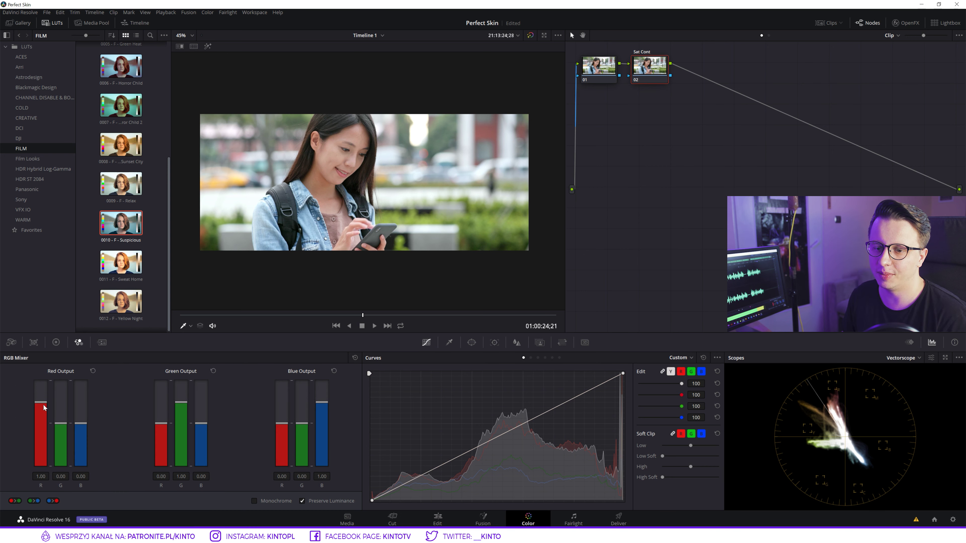
{"action": "left_click_drag", "start_coordinate": [44, 407], "coordinate": [41, 379]}
{"action": "left_click_drag", "start_coordinate": [179, 406], "coordinate": [184, 376]}
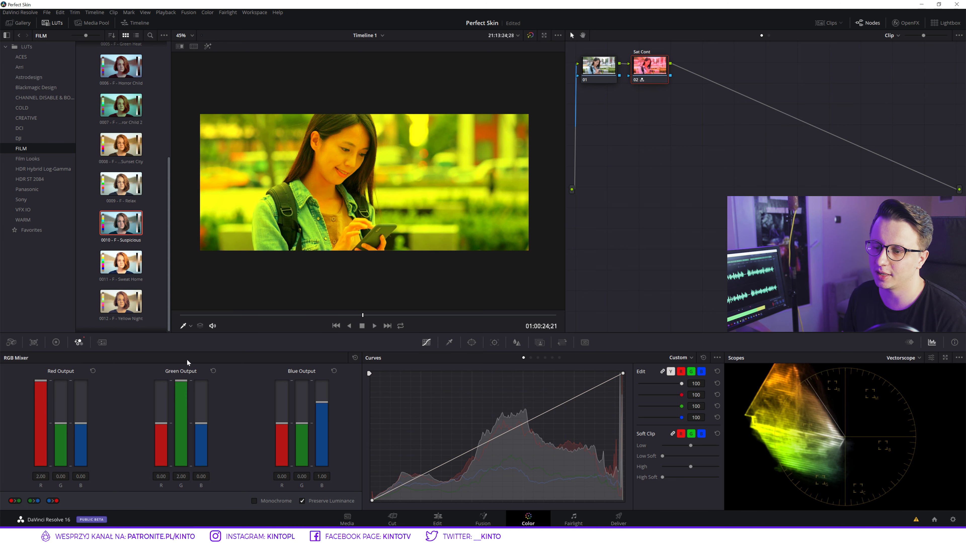
{"action": "left_click_drag", "start_coordinate": [322, 402], "coordinate": [322, 381]}
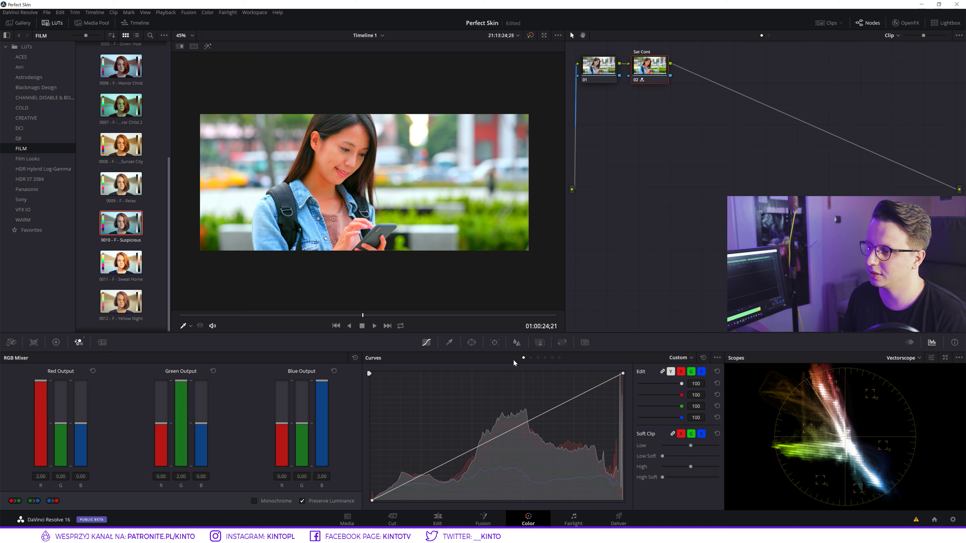
Step: Reduce the Sat Cont node's key output gain to 0.437
{"action": "left_click", "coordinate": [516, 345]}
{"action": "left_click", "coordinate": [540, 344]}
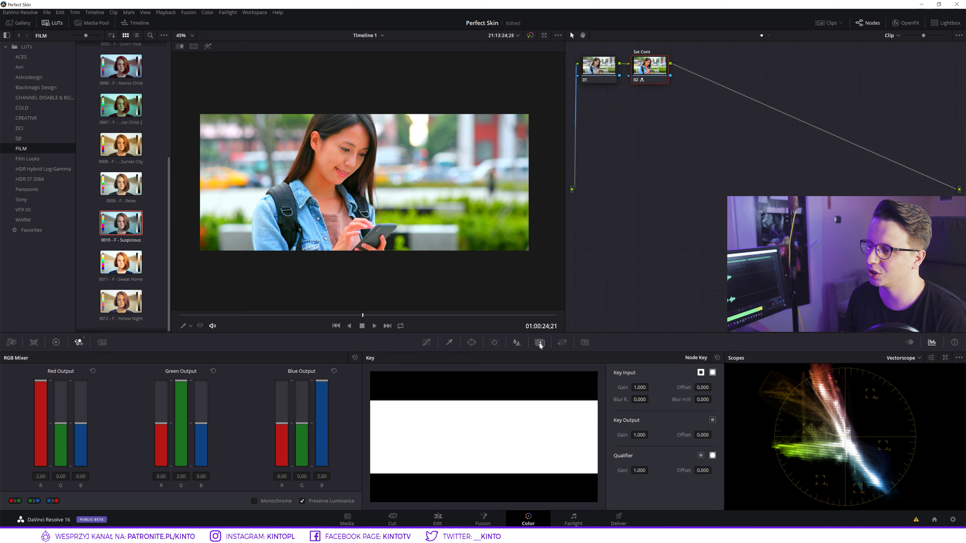
{"action": "mouse_move", "coordinate": [635, 435]}
{"action": "left_mouse_down"}
{"action": "mouse_move", "coordinate": [615, 435]}
{"action": "mouse_move", "coordinate": [632, 435]}
{"action": "left_mouse_up"}
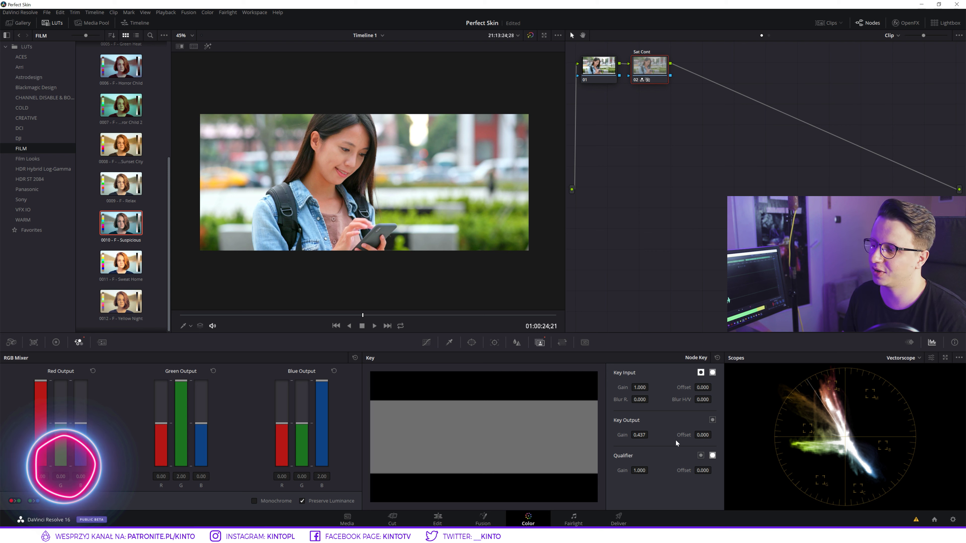
Step: Set key gain 0.338, red output's G/B mix to -0.07 and blue output's R/G mix to 0.02
{"action": "left_click_drag", "start_coordinate": [641, 433], "coordinate": [634, 433]}
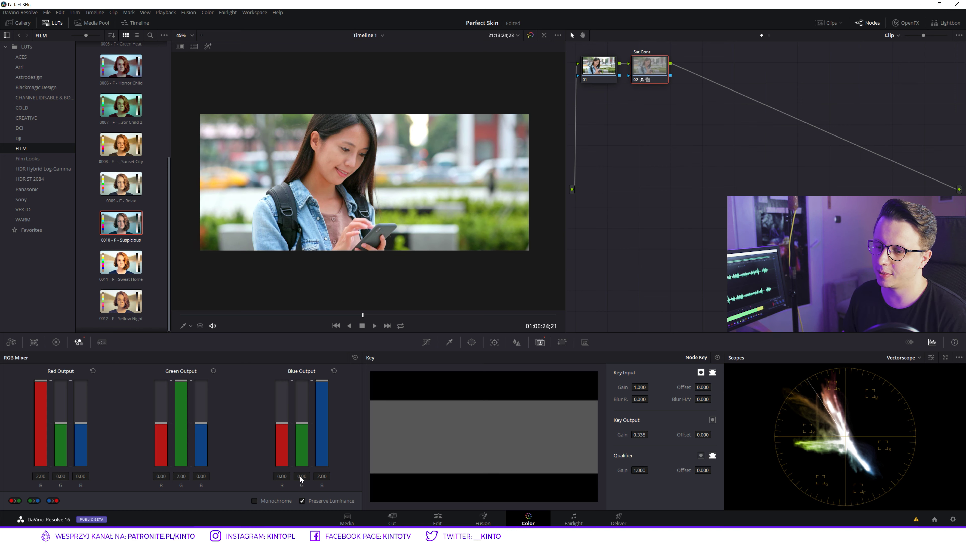
{"action": "left_click_drag", "start_coordinate": [304, 426], "coordinate": [286, 427]}
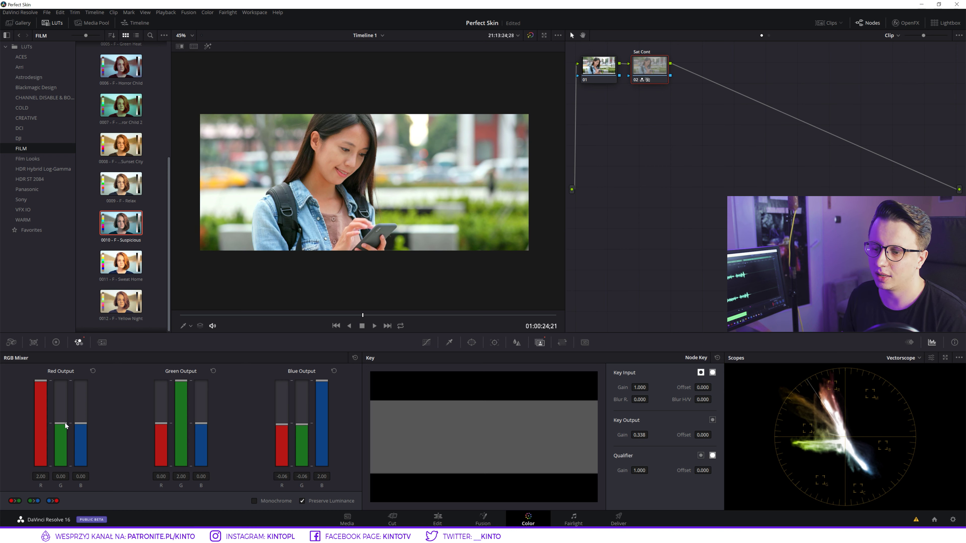
{"action": "left_click_drag", "start_coordinate": [66, 425], "coordinate": [82, 425]}
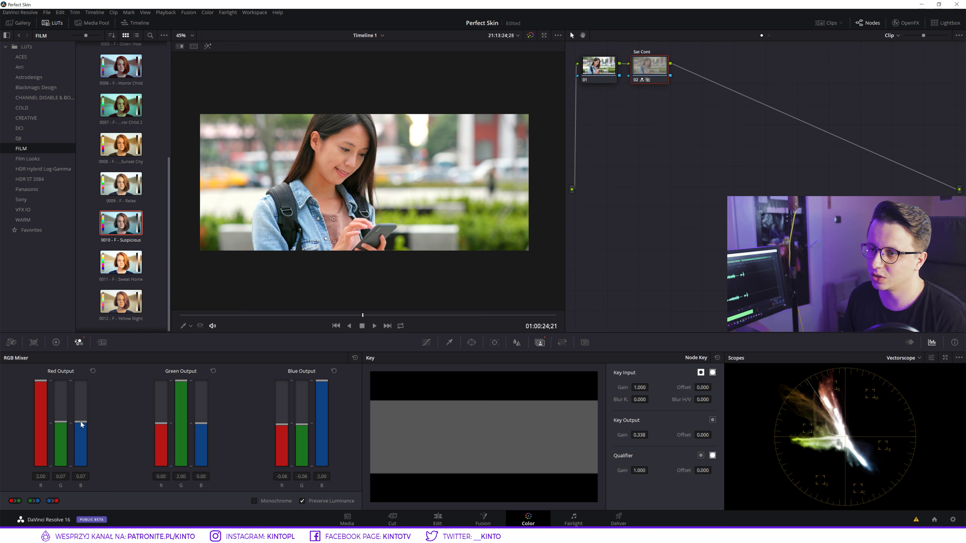
{"action": "left_click_drag", "start_coordinate": [81, 424], "coordinate": [61, 429]}
{"action": "left_click_drag", "start_coordinate": [280, 430], "coordinate": [283, 426]}
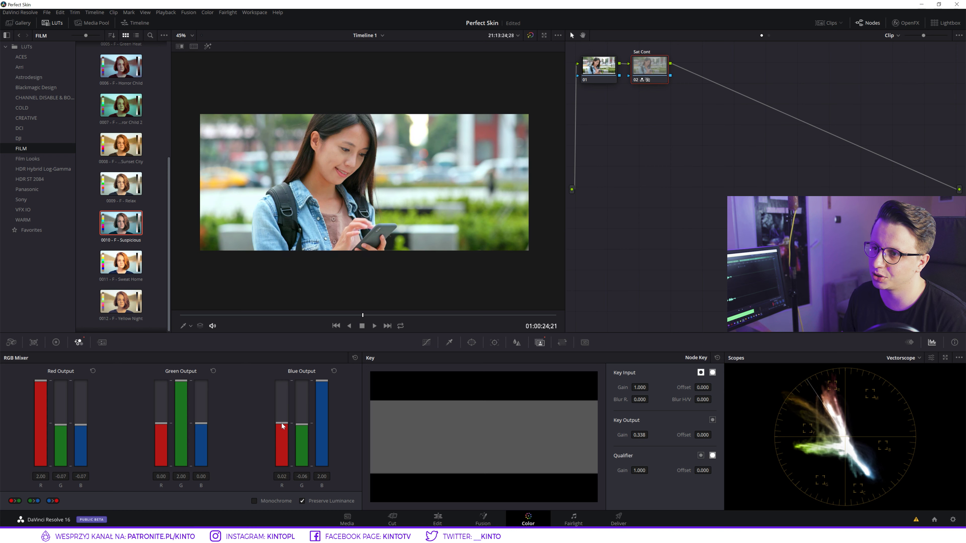
{"action": "left_click_drag", "start_coordinate": [302, 427], "coordinate": [301, 427]}
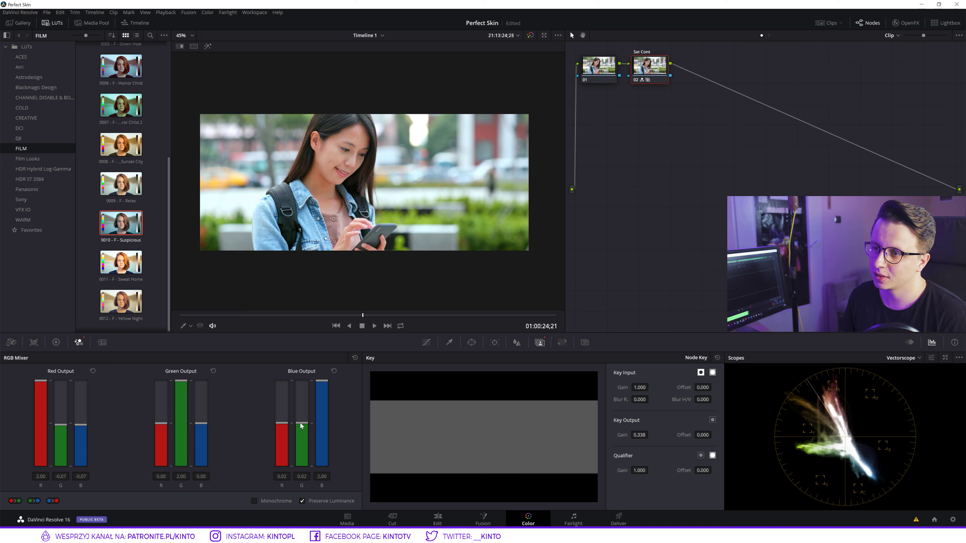
{"action": "left_click_drag", "start_coordinate": [302, 426], "coordinate": [293, 426]}
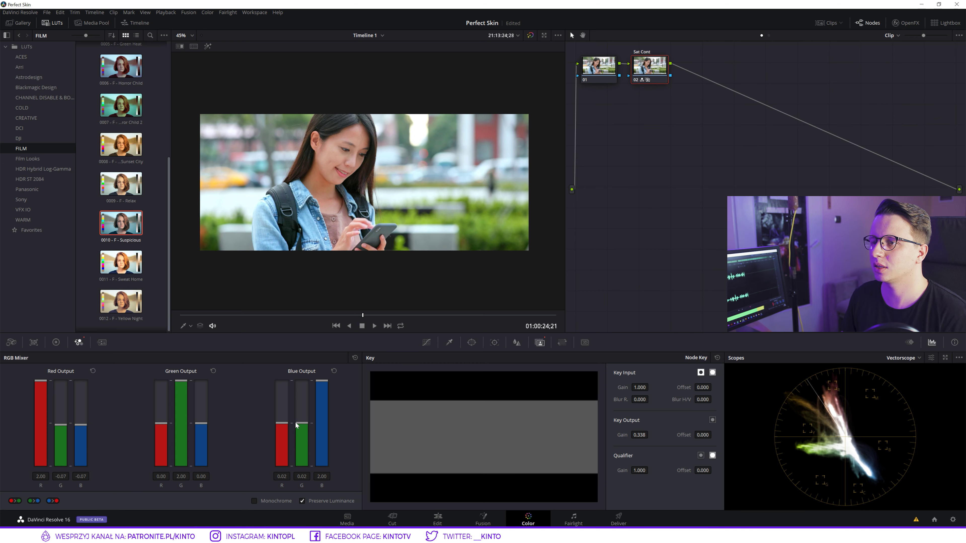
Step: Shorten node 02's label to 'Sat' and add serial node 03 after it
{"action": "left_click", "coordinate": [38, 343]}
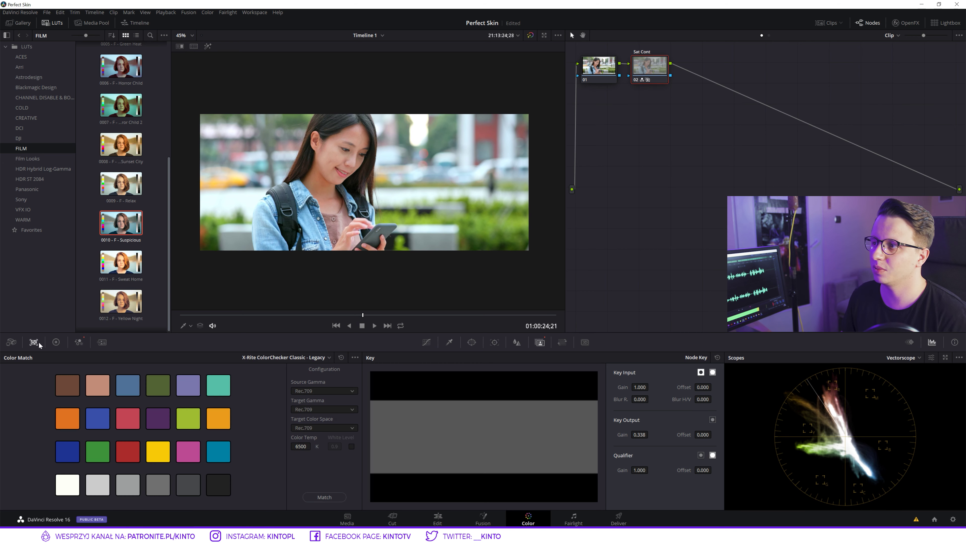
{"action": "right_click", "coordinate": [650, 64]}
{"action": "left_click", "coordinate": [663, 78]}
{"action": "key", "text": "BackSpace"}
{"action": "key", "text": "BackSpace"}
{"action": "key", "text": "BackSpace"}
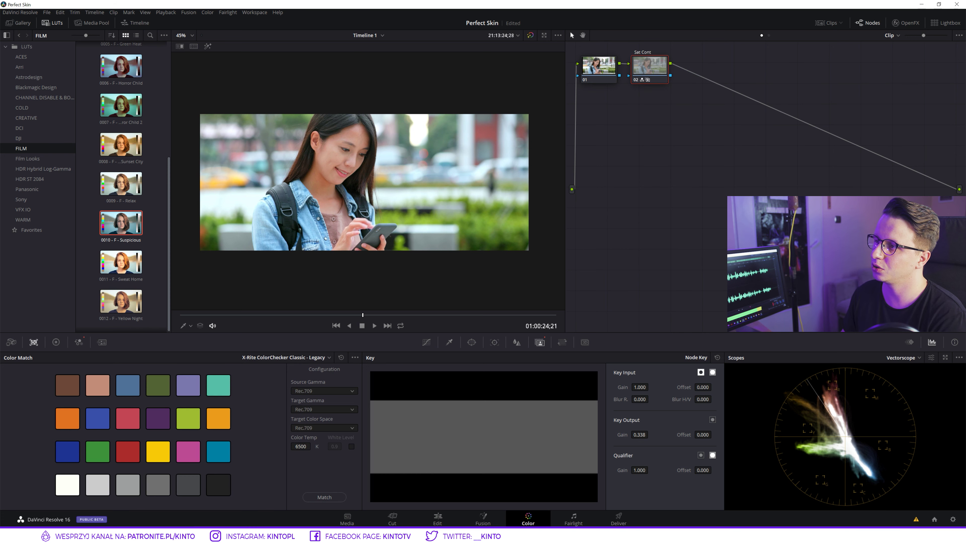
{"action": "key", "text": "BackSpace"}
{"action": "key", "text": "BackSpace"}
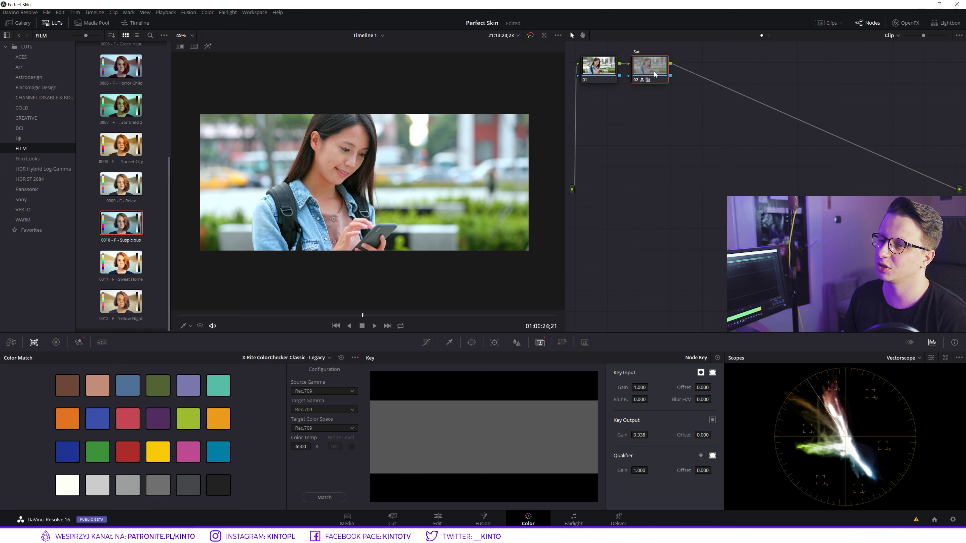
{"action": "key", "text": "alt+s"}
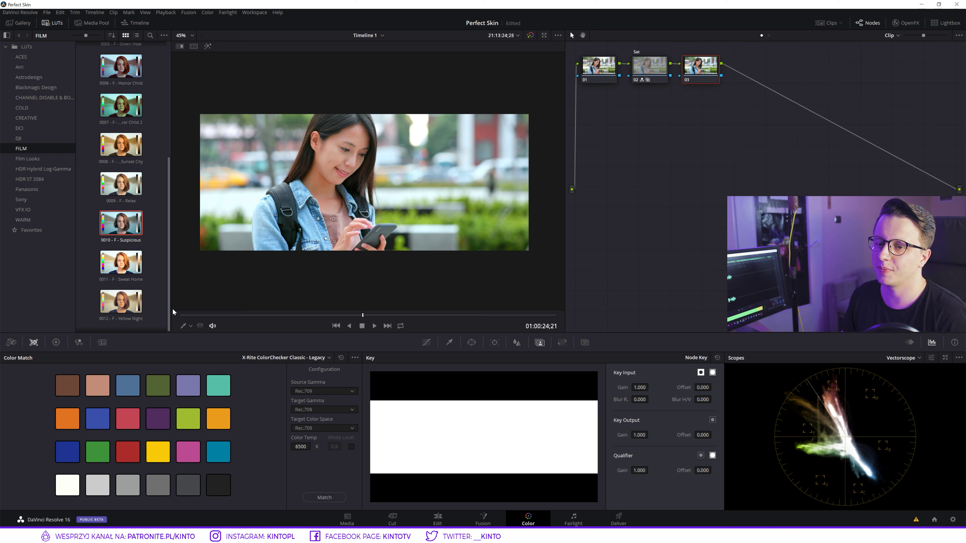
{"action": "left_click", "coordinate": [56, 343]}
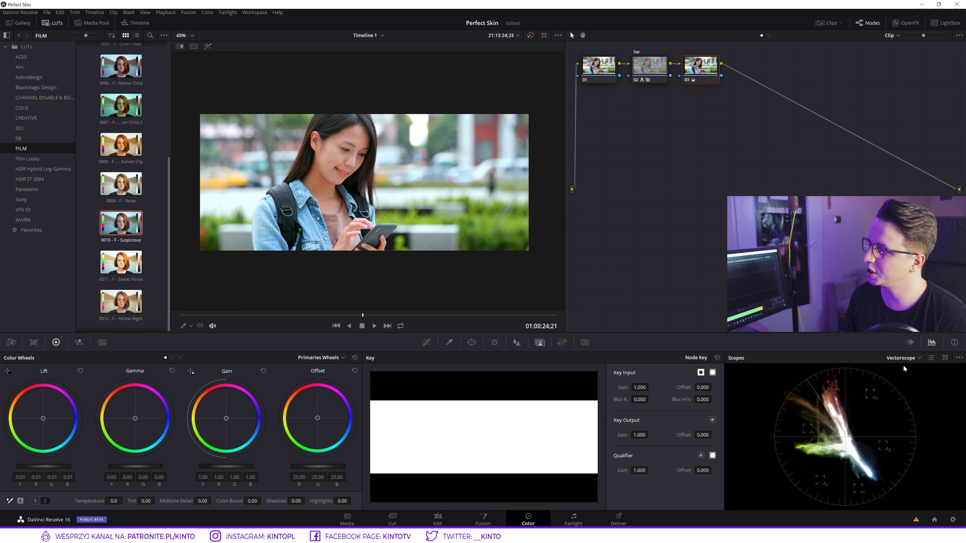
Step: Switch the scopes to RGB parade and reset node 03's lift to neutral
{"action": "left_click", "coordinate": [904, 357]}
{"action": "left_click", "coordinate": [905, 372]}
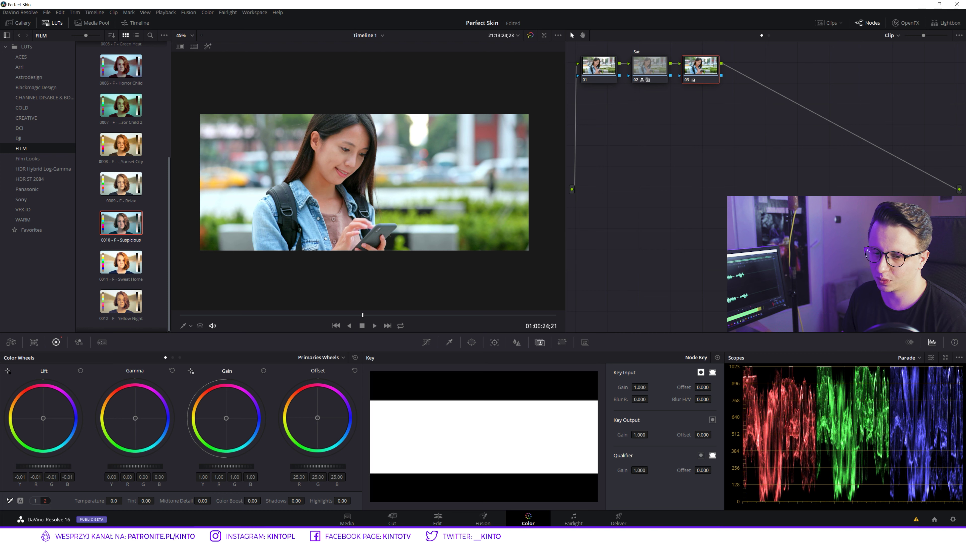
{"action": "left_click", "coordinate": [80, 371]}
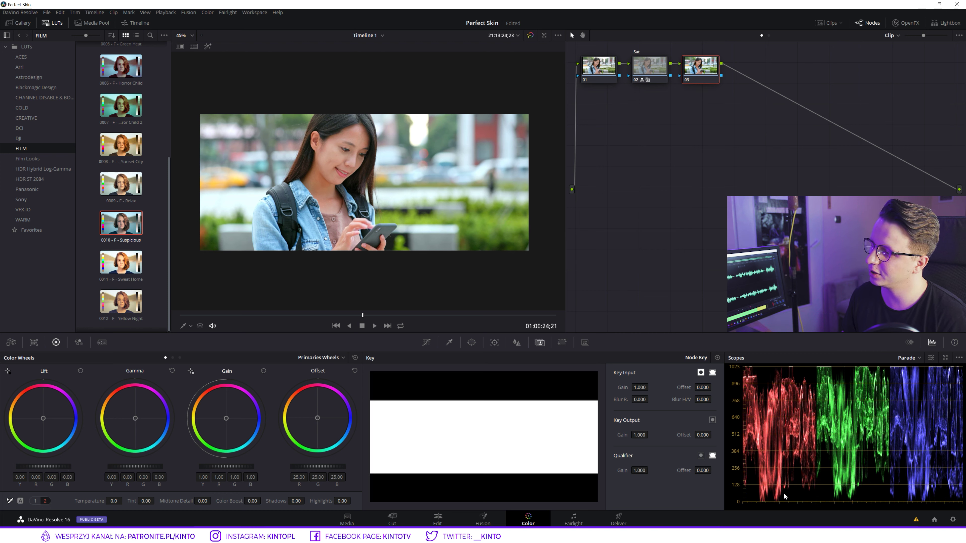
Step: Give node 03 an S-shaped custom curve with lowered shadows and lifted highlights, comparing with bypass
{"action": "left_click", "coordinate": [427, 343]}
{"action": "left_click", "coordinate": [427, 476]}
{"action": "left_click_drag", "start_coordinate": [429, 478], "coordinate": [430, 479]}
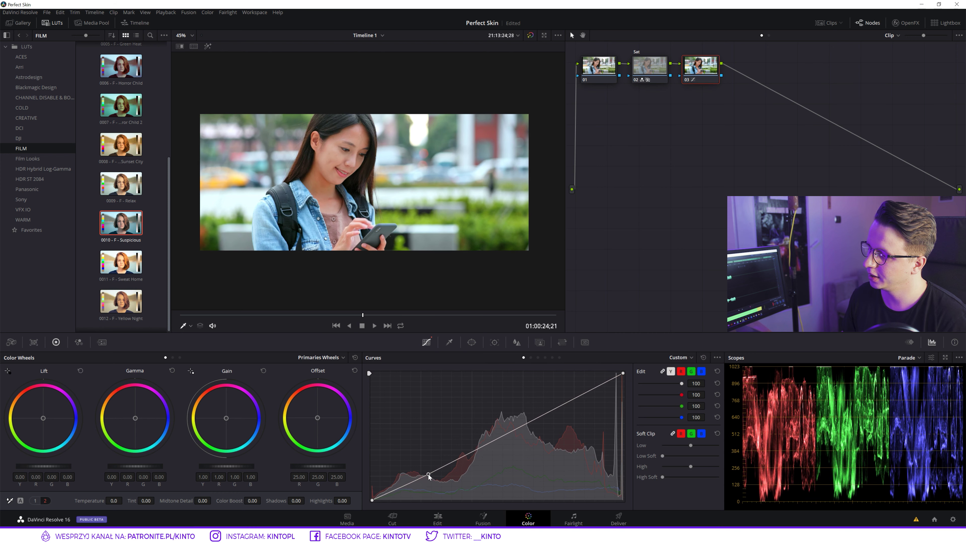
{"action": "left_click", "coordinate": [536, 418]}
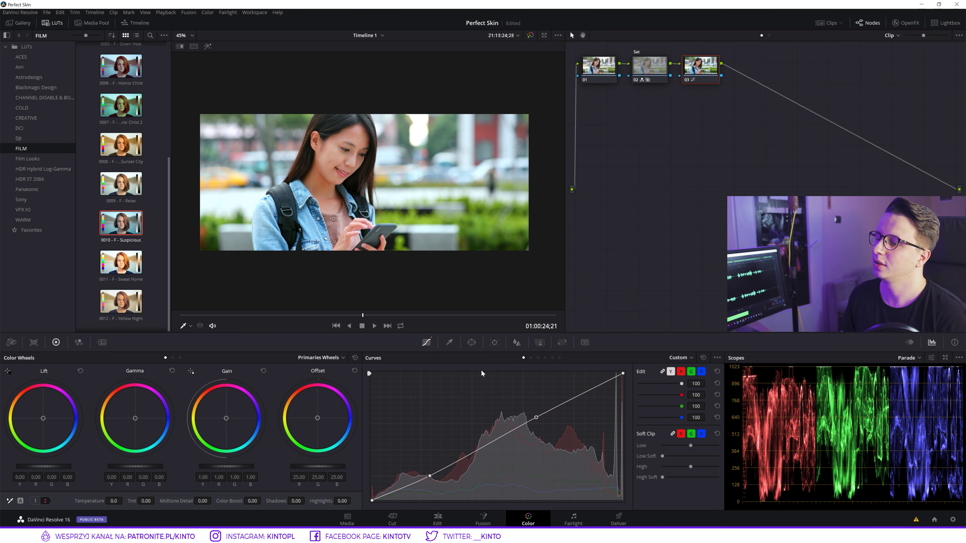
{"action": "key", "text": "shift+d"}
{"action": "key", "text": "shift+d"}
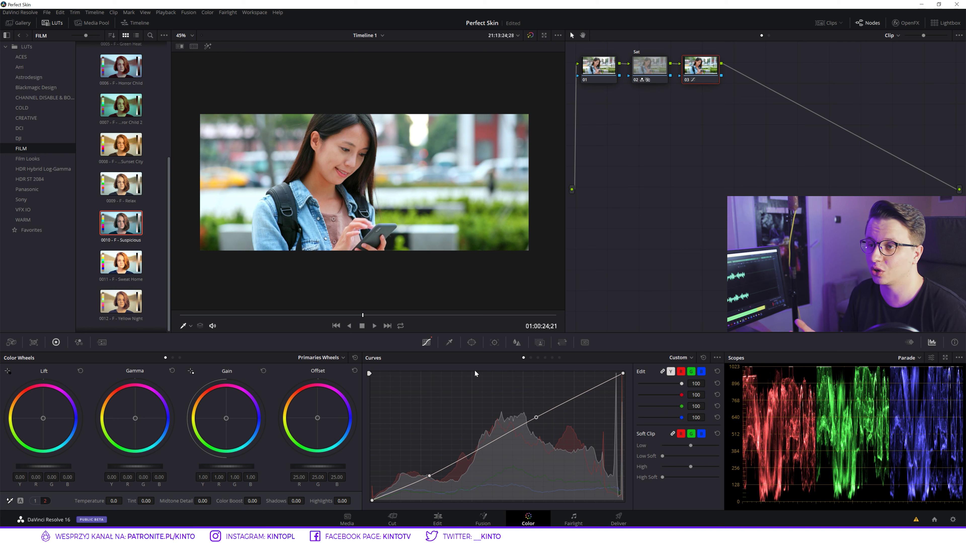
{"action": "right_click", "coordinate": [693, 65]}
Step: Label node 03 'Cont'
{"action": "key", "text": "Escape"}
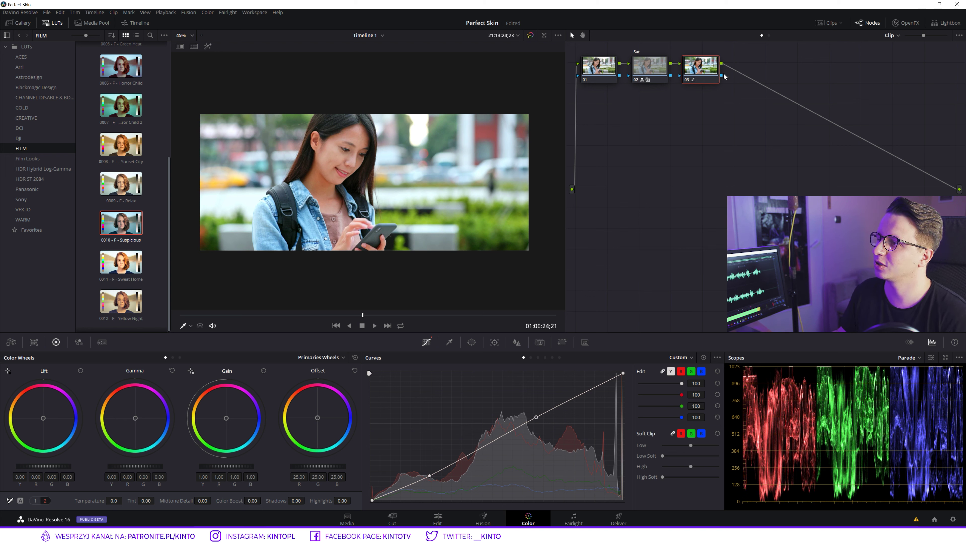
{"action": "type", "text": "cCont"}
{"action": "key", "text": "Return"}
Step: Add serial node 04 after Cont and label it 'Skin'
{"action": "key", "text": "alt+s"}
{"action": "right_click", "coordinate": [751, 67]}
{"action": "left_click", "coordinate": [767, 82]}
{"action": "type", "text": "Skin"}
{"action": "key", "text": "Return"}
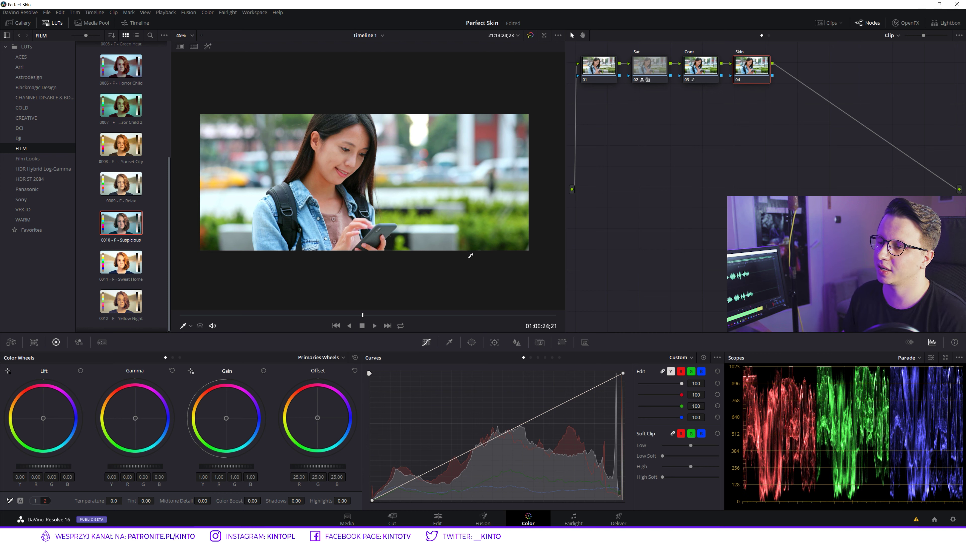
Step: Add a small circle window on the woman's cheek to the Skin node and enable Highlight view
{"action": "left_click", "coordinate": [473, 343]}
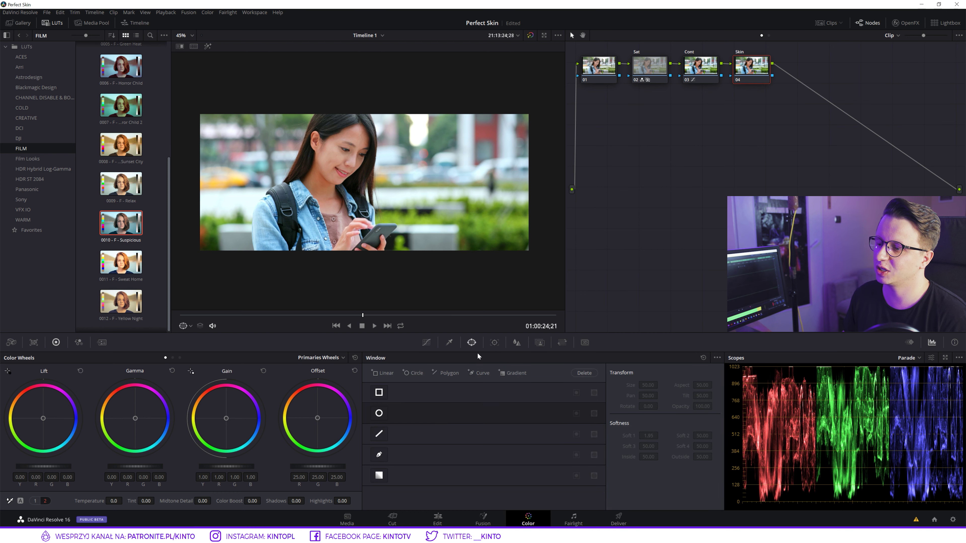
{"action": "left_click", "coordinate": [376, 412]}
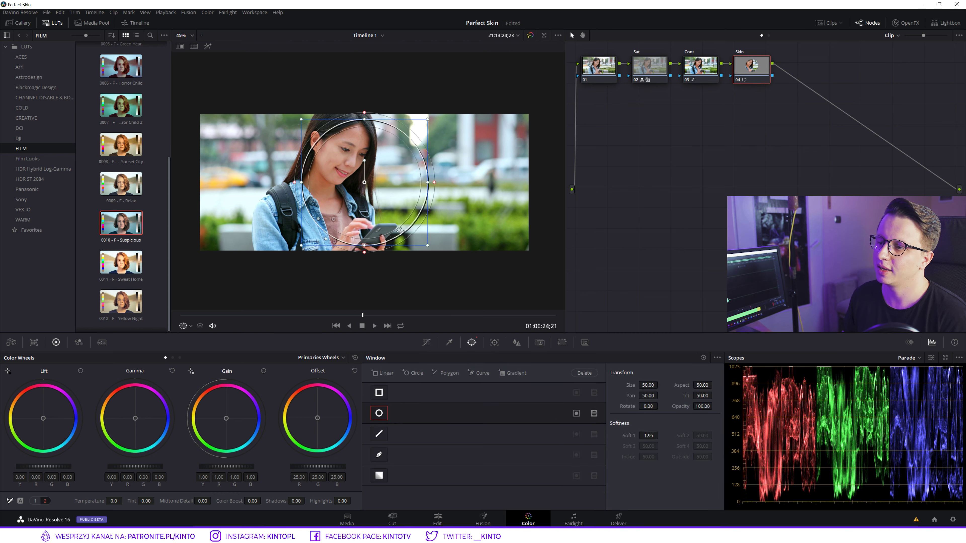
{"action": "left_click_drag", "start_coordinate": [428, 246], "coordinate": [332, 154]}
{"action": "left_click_drag", "start_coordinate": [330, 157], "coordinate": [333, 153]}
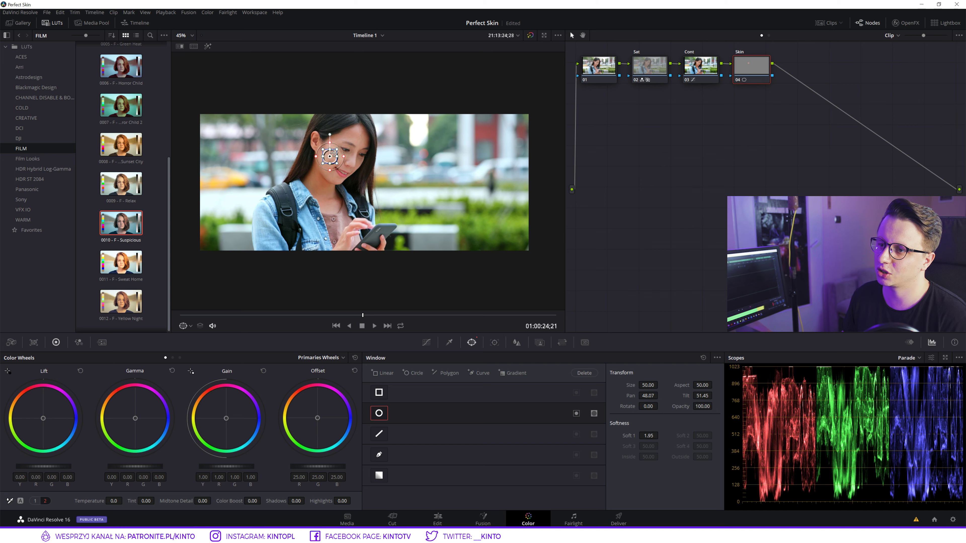
{"action": "left_click", "coordinate": [208, 46]}
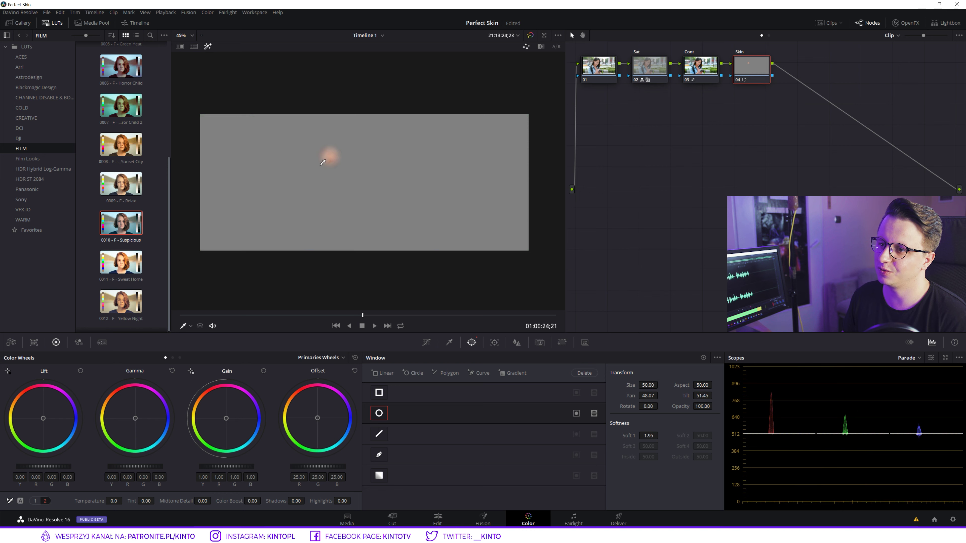
Step: Show the vectorscope at 2x zoom and shift the Skin node's offset toward the skin-tone line
{"action": "left_click", "coordinate": [907, 358]}
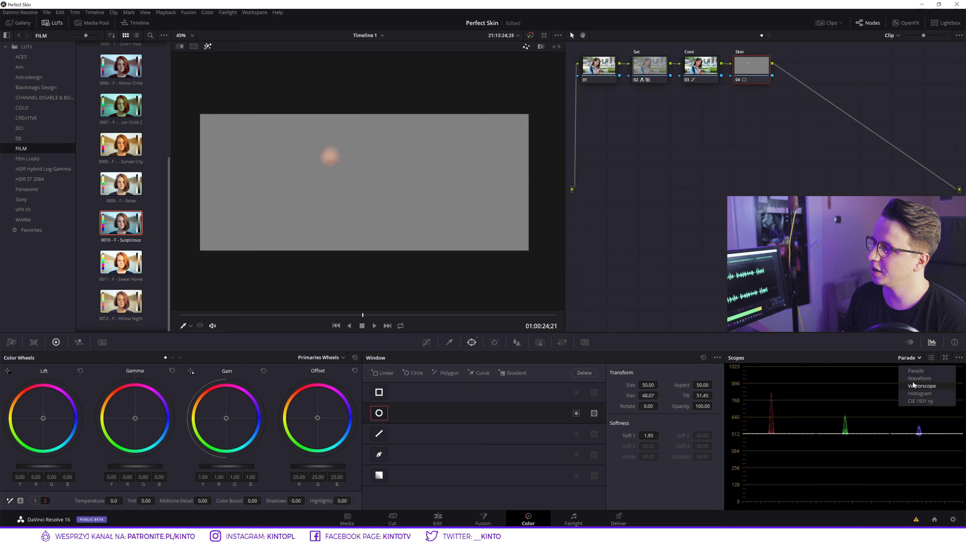
{"action": "left_click", "coordinate": [903, 379]}
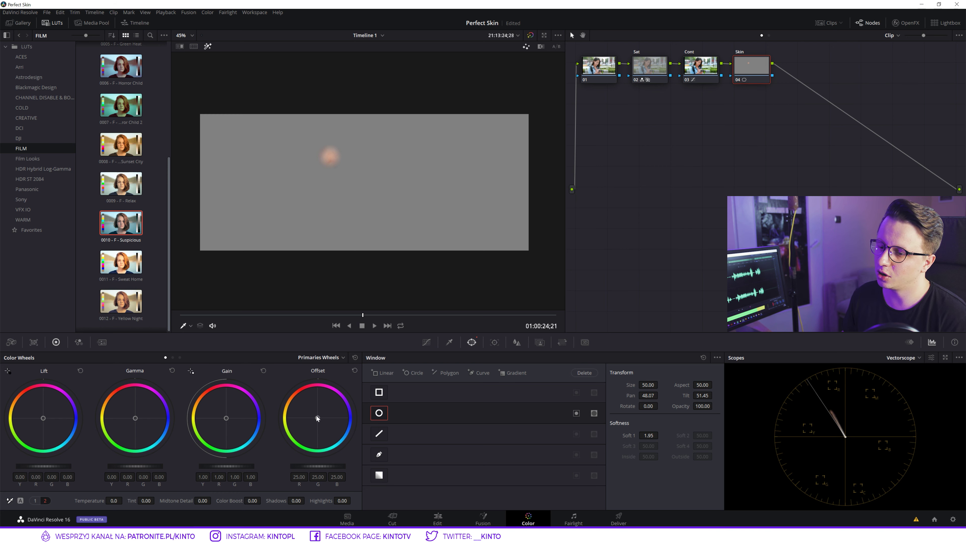
{"action": "mouse_move", "coordinate": [317, 418]}
{"action": "left_mouse_down"}
{"action": "mouse_move", "coordinate": [323, 412]}
{"action": "mouse_move", "coordinate": [315, 417]}
{"action": "left_mouse_up"}
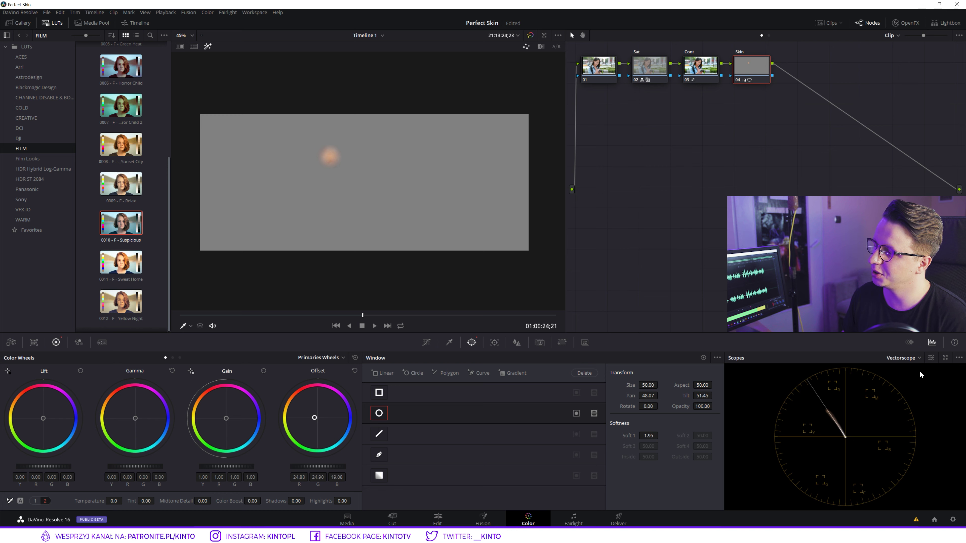
{"action": "left_click", "coordinate": [931, 358]}
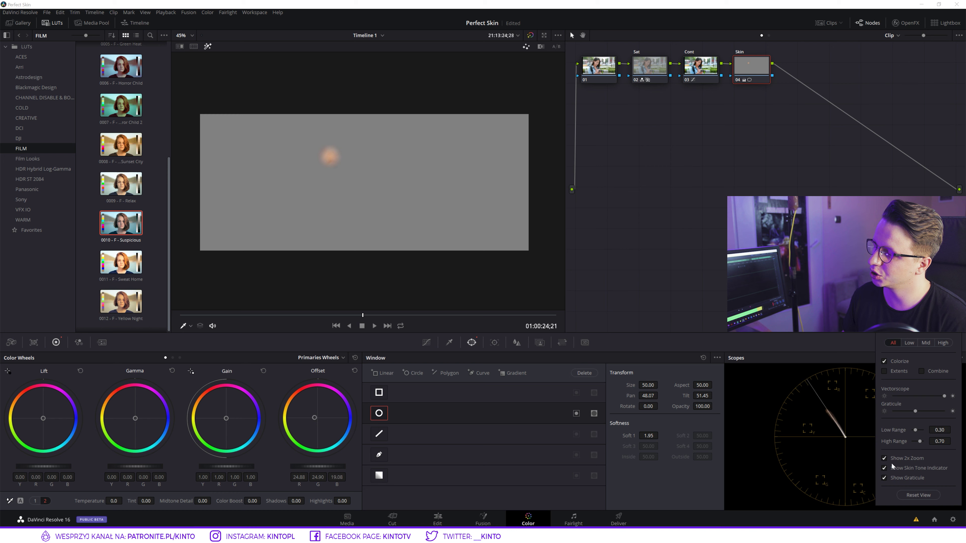
{"action": "left_click", "coordinate": [884, 459]}
{"action": "left_click", "coordinate": [885, 459]}
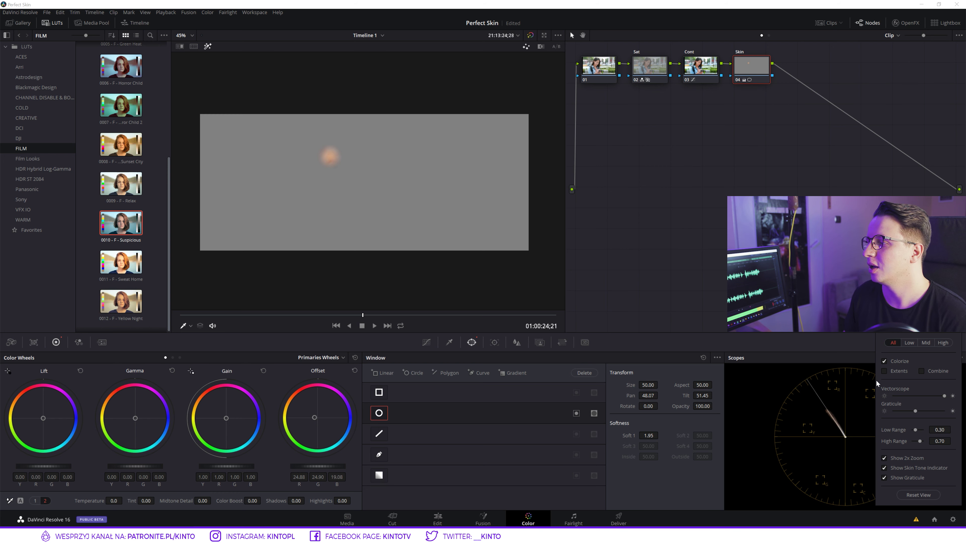
{"action": "left_click", "coordinate": [903, 380]}
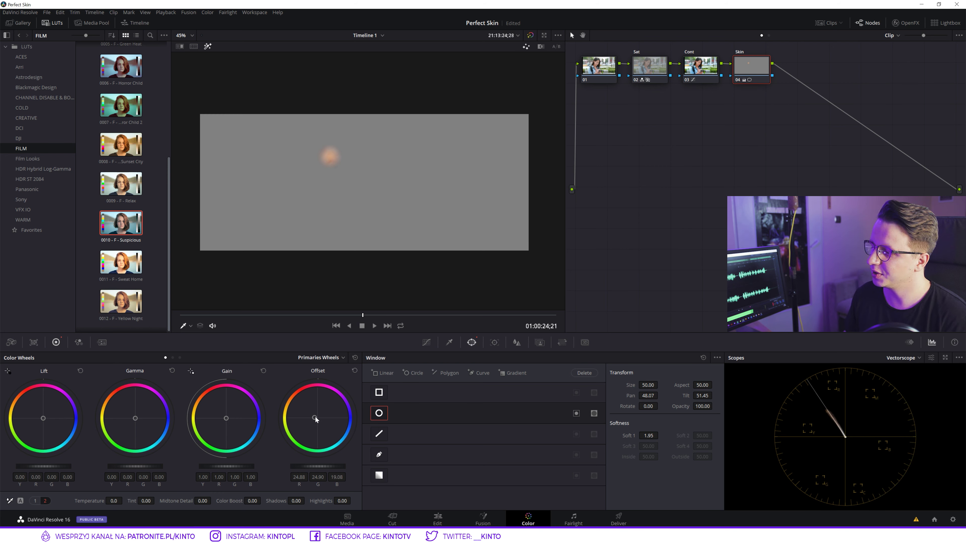
Step: Settle the offset at 25.34, 24.66, 19.02, exit Highlight view and turn off the circle window
{"action": "left_click_drag", "start_coordinate": [314, 417], "coordinate": [315, 416]}
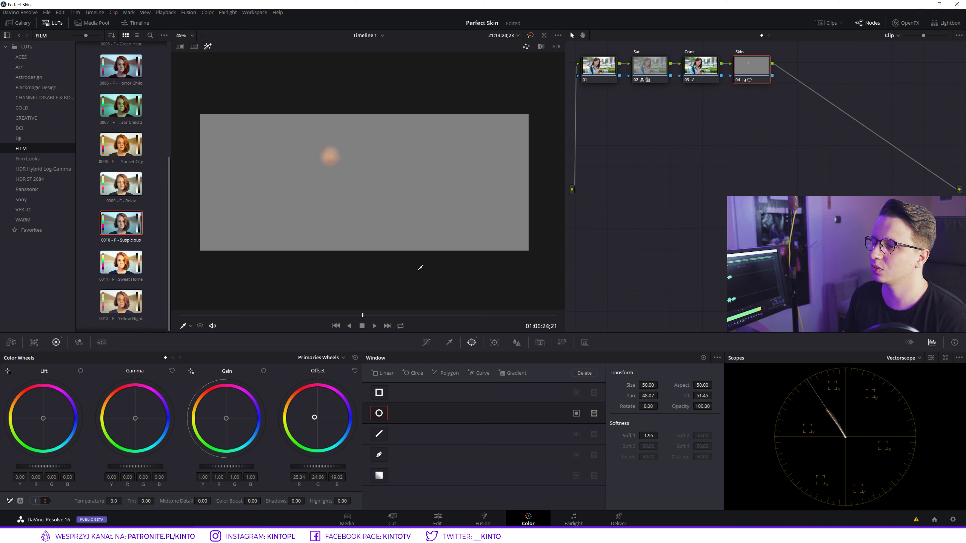
{"action": "left_click", "coordinate": [209, 48]}
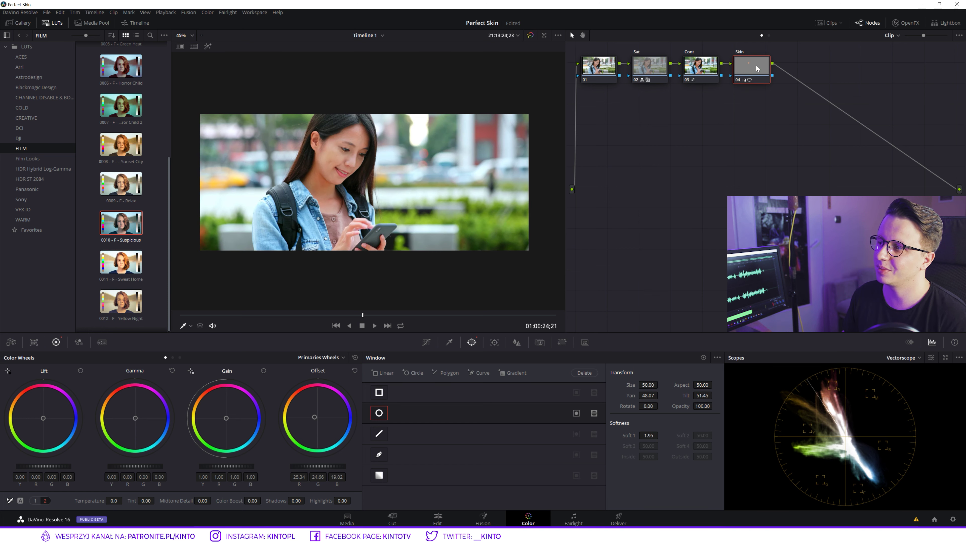
{"action": "left_click", "coordinate": [379, 414]}
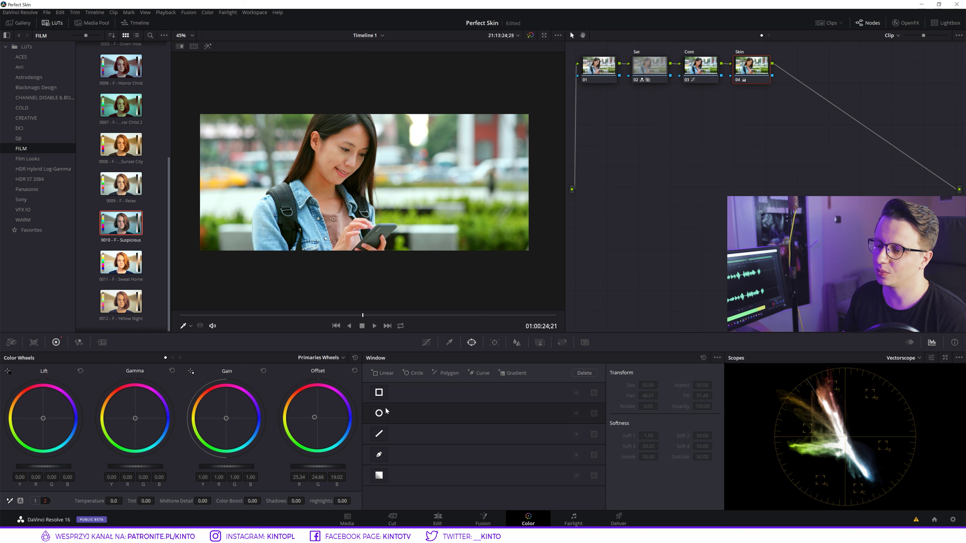
Step: With the circle window off, ready the HSL qualifier's colour picker on the Skin node
{"action": "left_click", "coordinate": [379, 414]}
{"action": "key", "text": "shift+h"}
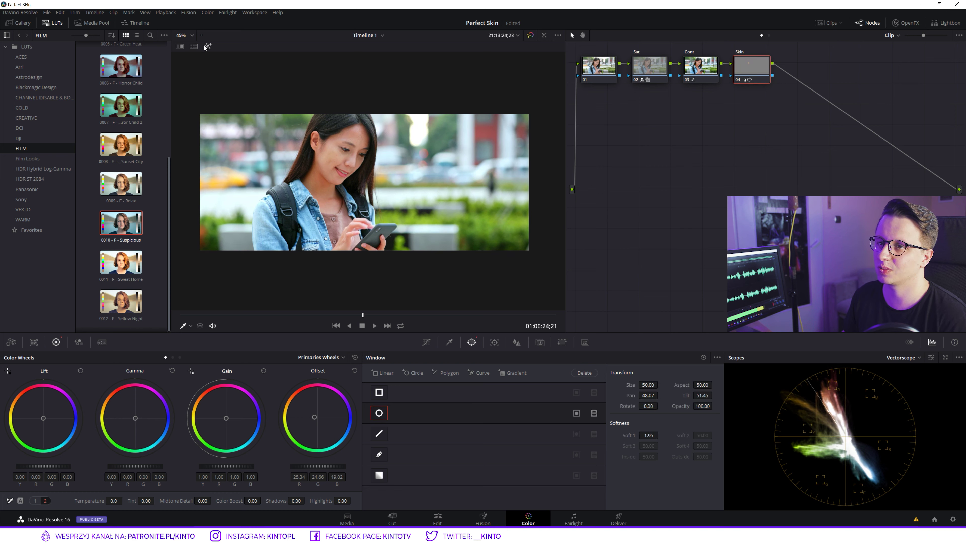
{"action": "left_click", "coordinate": [380, 414]}
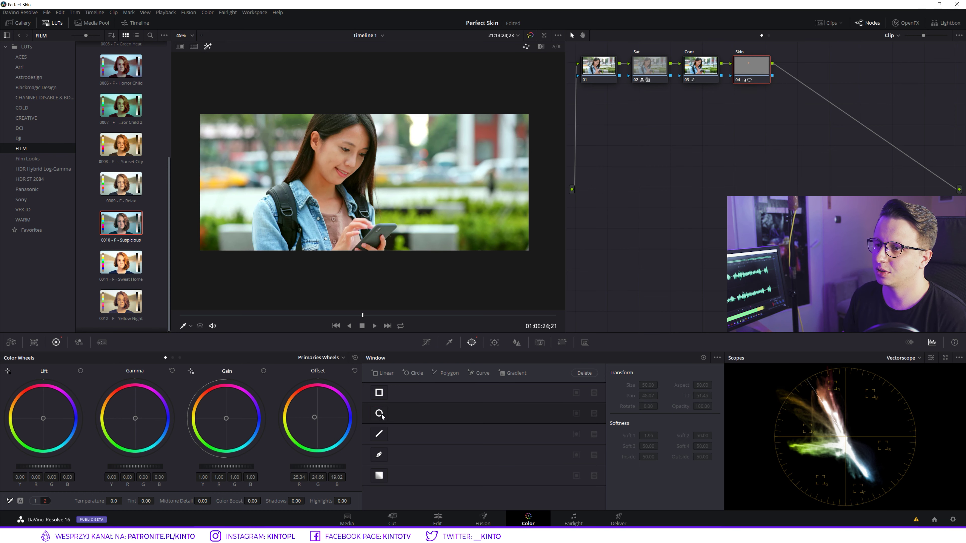
{"action": "left_click", "coordinate": [448, 343]}
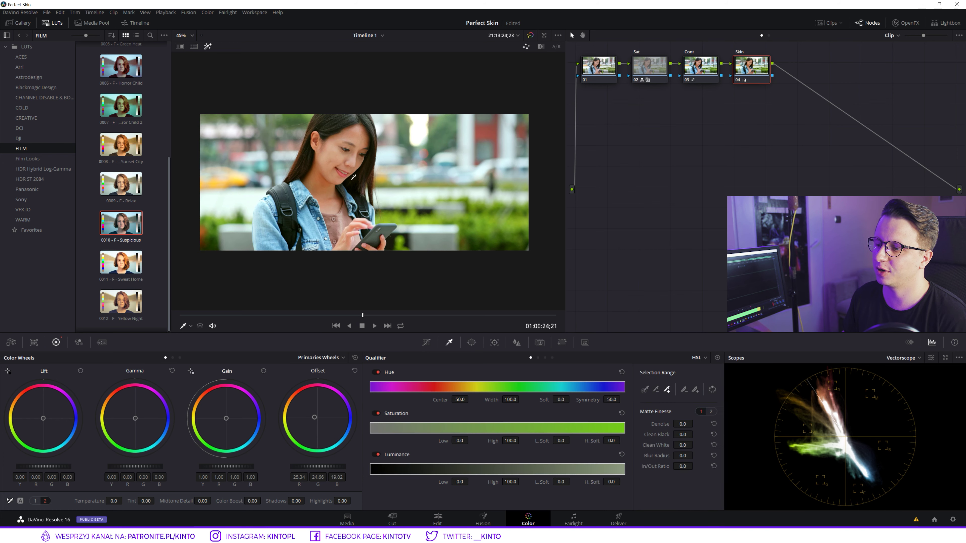
{"action": "left_click", "coordinate": [645, 388]}
Step: Key the skin from face and hand samples, softening its edges (hue 34.4, luminance 58.4–73.0)
{"action": "left_click", "coordinate": [331, 148]}
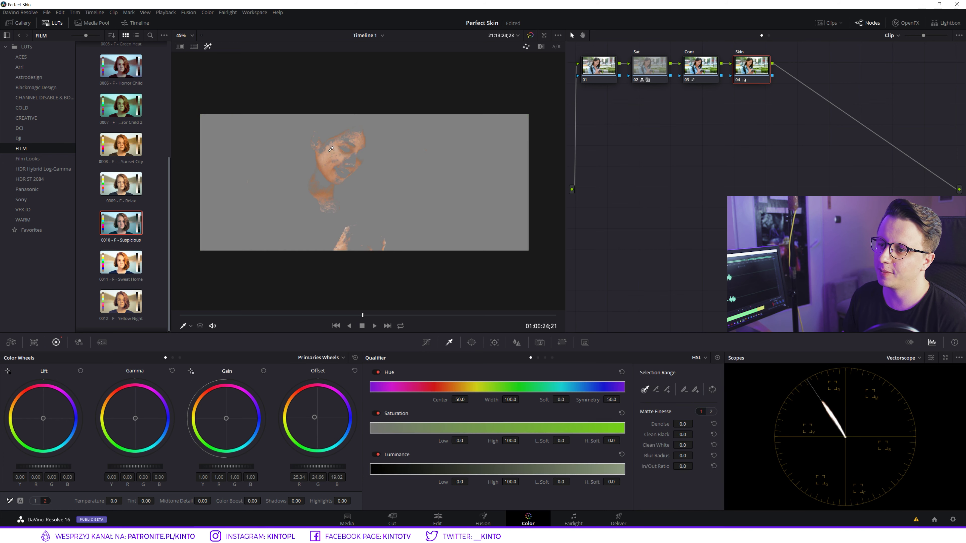
{"action": "left_click_drag", "start_coordinate": [335, 150], "coordinate": [334, 152]}
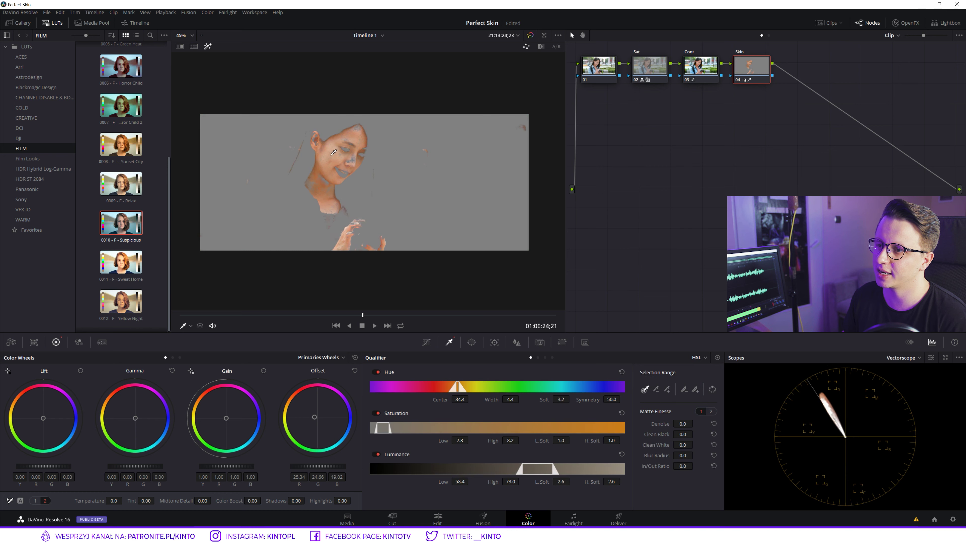
{"action": "left_click", "coordinate": [696, 390]}
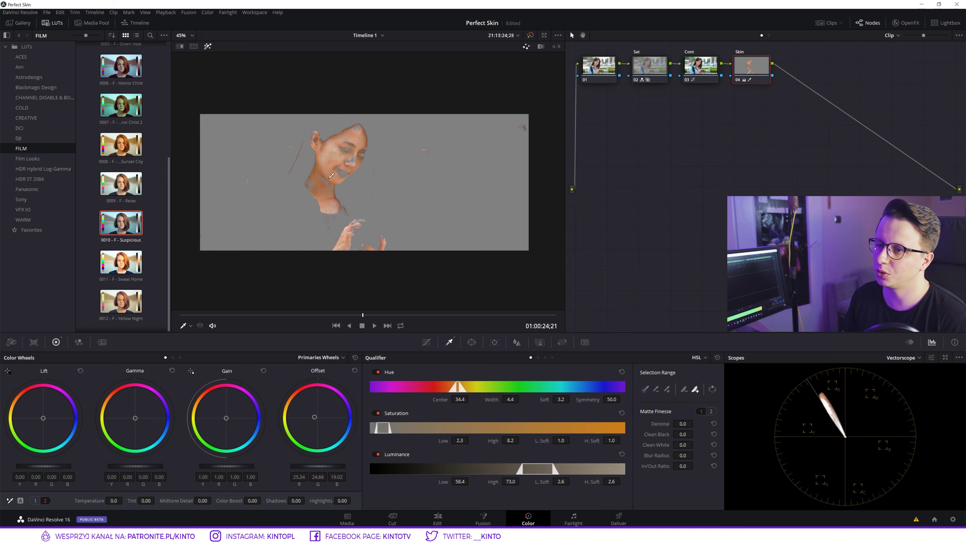
{"action": "left_click_drag", "start_coordinate": [336, 169], "coordinate": [361, 128]}
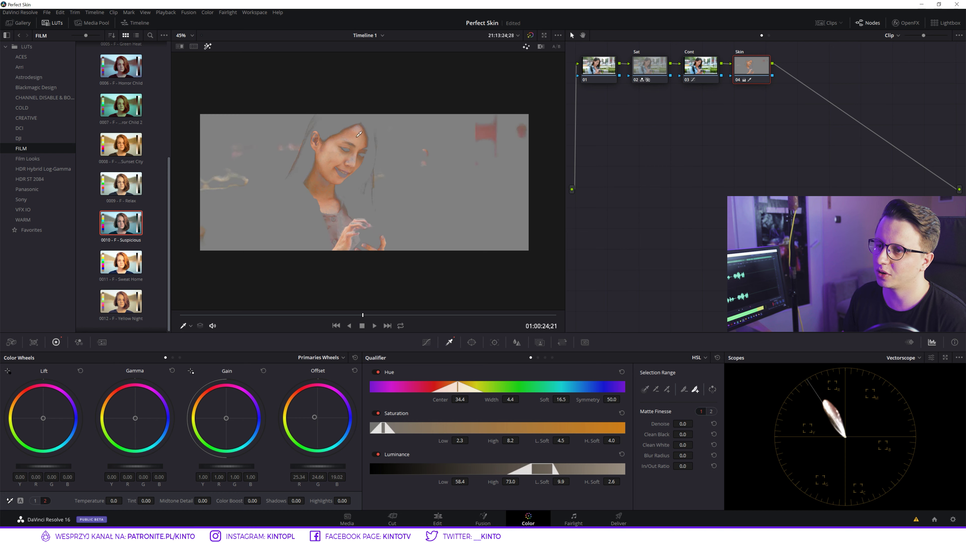
Step: Soften the key over the hands, set luminance 61.2–77.0 and raise the saturation limit
{"action": "left_click_drag", "start_coordinate": [358, 222], "coordinate": [367, 220]}
{"action": "mouse_move", "coordinate": [547, 464]}
{"action": "left_mouse_down"}
{"action": "mouse_move", "coordinate": [523, 471]}
{"action": "mouse_move", "coordinate": [536, 470]}
{"action": "left_mouse_up"}
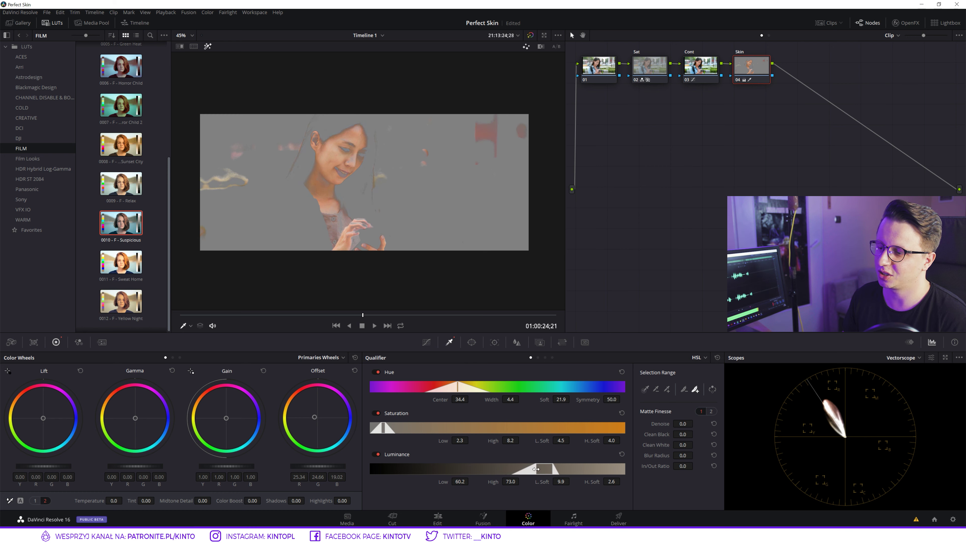
{"action": "left_click_drag", "start_coordinate": [553, 469], "coordinate": [558, 472]}
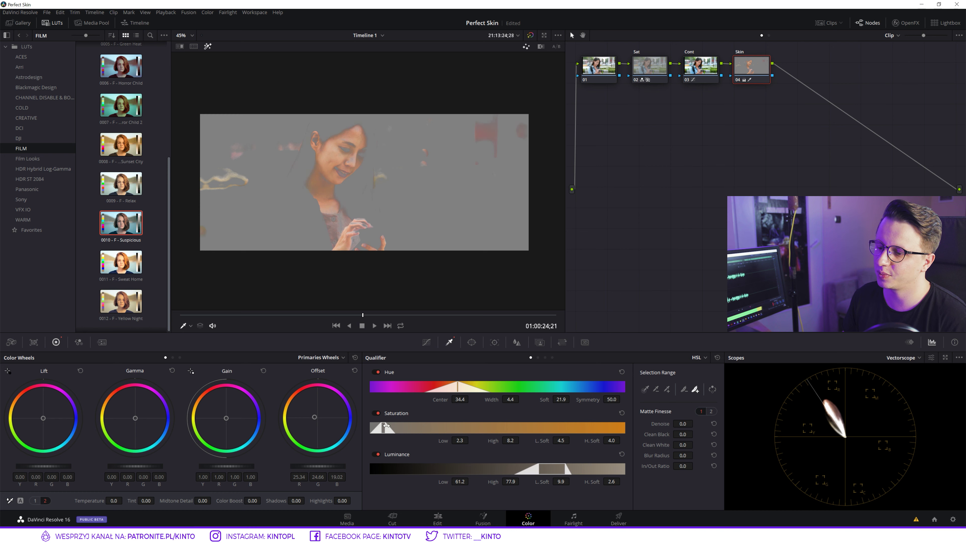
{"action": "mouse_move", "coordinate": [385, 426]}
{"action": "left_mouse_down"}
{"action": "mouse_move", "coordinate": [393, 427]}
{"action": "mouse_move", "coordinate": [384, 429]}
{"action": "left_mouse_up"}
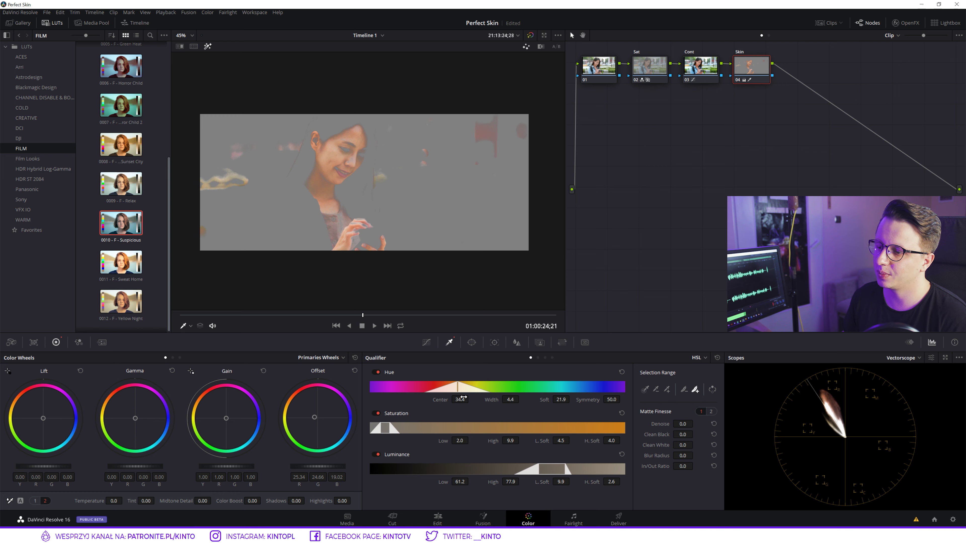
Step: Set the skin key's hue width to 7.3 and matte denoise to 5.7
{"action": "left_click_drag", "start_coordinate": [459, 388], "coordinate": [458, 389]}
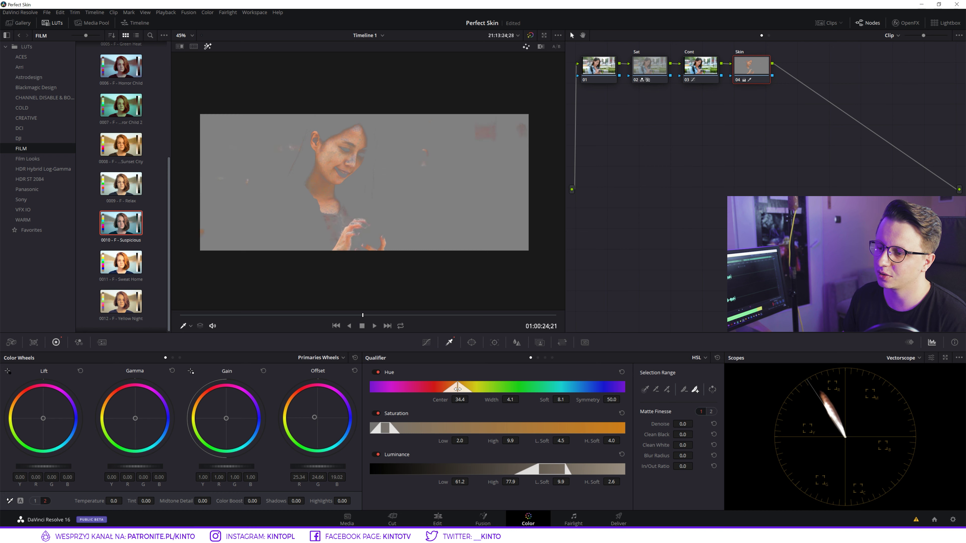
{"action": "left_click_drag", "start_coordinate": [457, 388], "coordinate": [454, 389]}
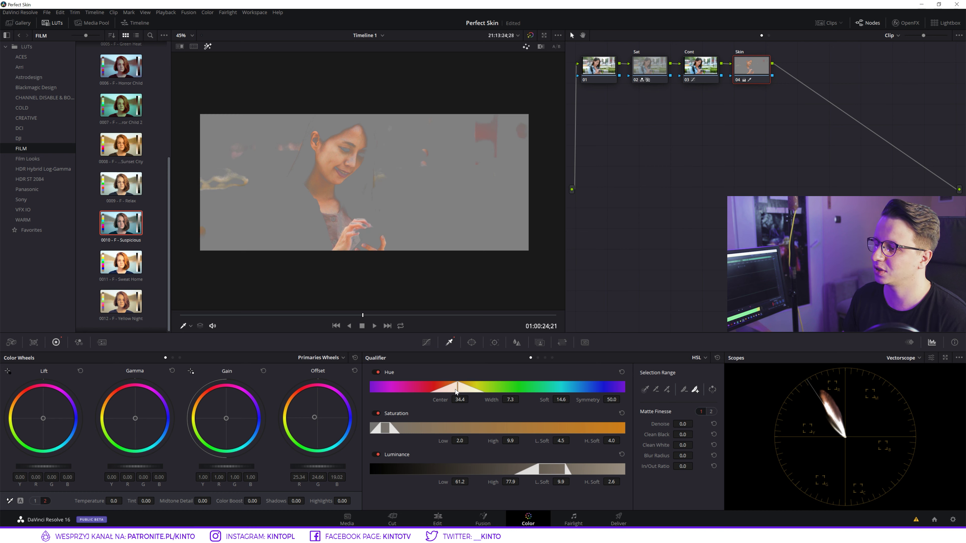
{"action": "mouse_move", "coordinate": [683, 423]}
{"action": "left_mouse_down"}
{"action": "mouse_move", "coordinate": [695, 424]}
{"action": "mouse_move", "coordinate": [695, 455]}
{"action": "left_mouse_up"}
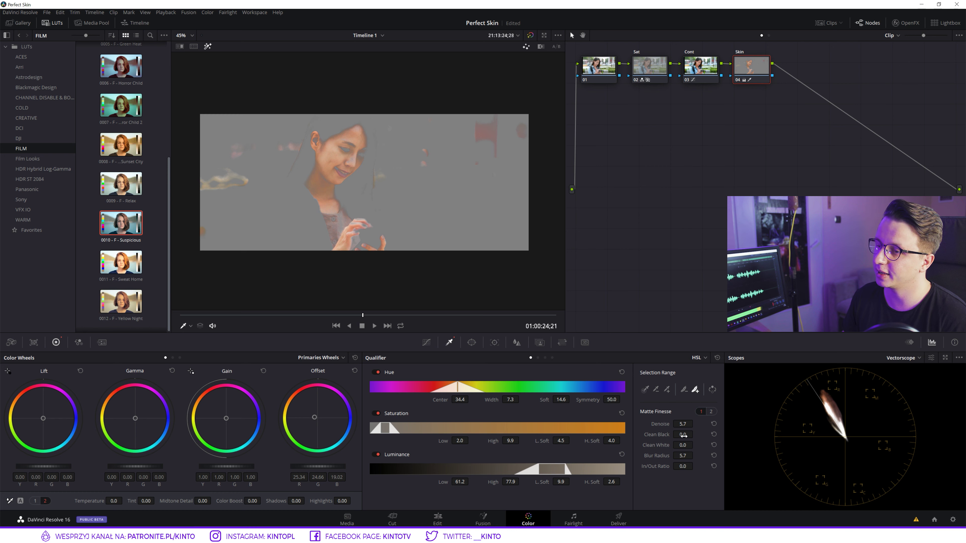
Step: Set Matte Finesse Clean Black to 11.5, Clean White to 26.9 and Blur Radius to 5.7, inspecting the zoomed face
{"action": "left_click_drag", "start_coordinate": [695, 434], "coordinate": [695, 433]}
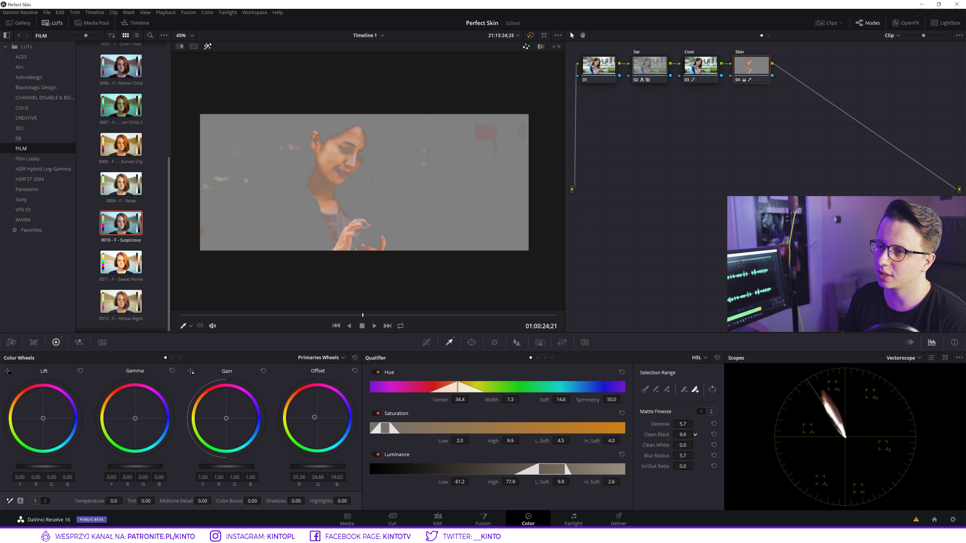
{"action": "left_click_drag", "start_coordinate": [695, 434], "coordinate": [696, 434]}
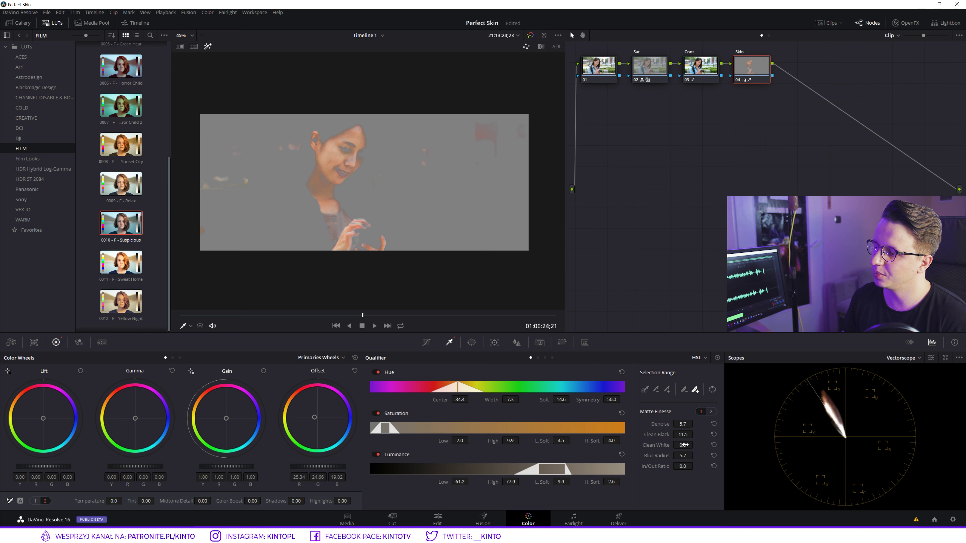
{"action": "left_click_drag", "start_coordinate": [695, 445], "coordinate": [659, 434]}
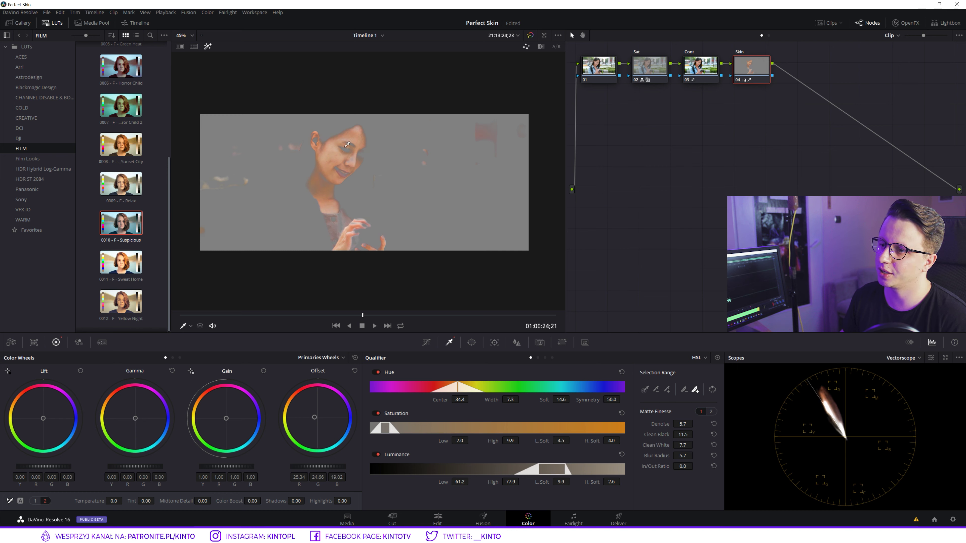
{"action": "scroll", "coordinate": [345, 140], "scroll_direction": "up", "scroll_amount": 2}
{"action": "scroll", "coordinate": [345, 139], "scroll_direction": "up", "scroll_amount": 2}
{"action": "scroll", "coordinate": [344, 140], "scroll_direction": "up", "scroll_amount": 2}
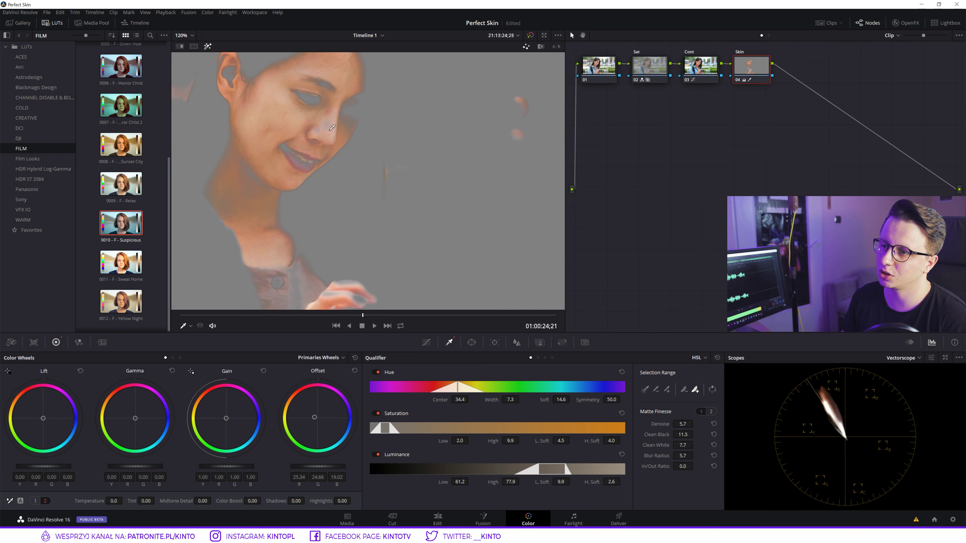
{"action": "scroll", "coordinate": [345, 140], "scroll_direction": "up", "scroll_amount": 1}
{"action": "mouse_move", "coordinate": [683, 445]}
{"action": "left_mouse_down"}
{"action": "mouse_move", "coordinate": [695, 445]}
{"action": "mouse_move", "coordinate": [544, 371]}
{"action": "left_mouse_up"}
{"action": "left_click_drag", "start_coordinate": [418, 231], "coordinate": [367, 206]}
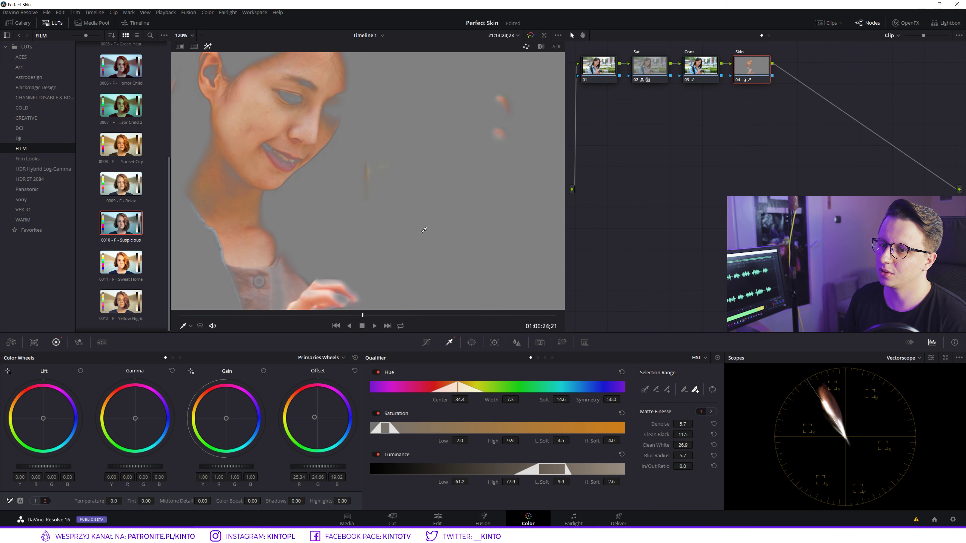
{"action": "scroll", "coordinate": [423, 231], "scroll_direction": "down", "scroll_amount": 3}
{"action": "scroll", "coordinate": [405, 195], "scroll_direction": "down", "scroll_amount": 3}
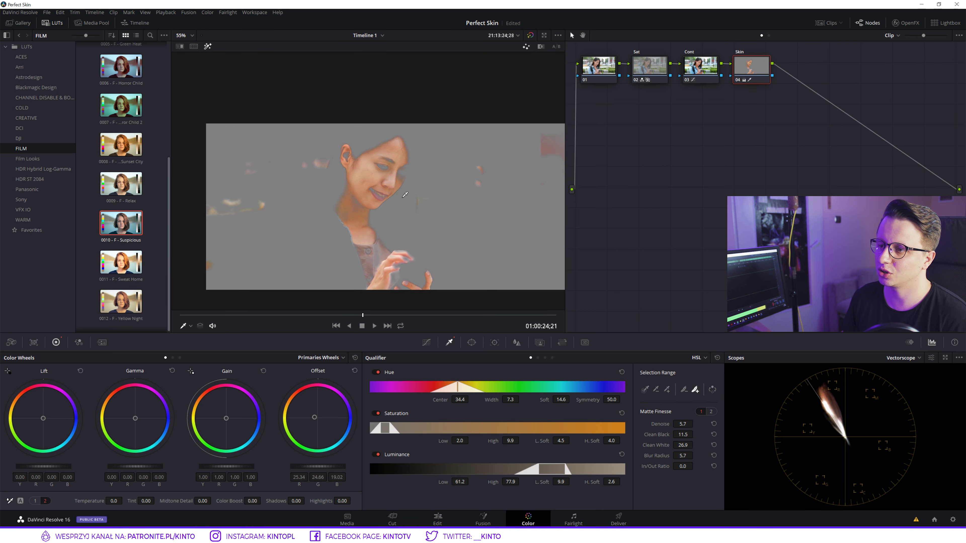
Step: Add a circle window centred on the face and convert it to a custom curve
{"action": "left_click", "coordinate": [475, 342]}
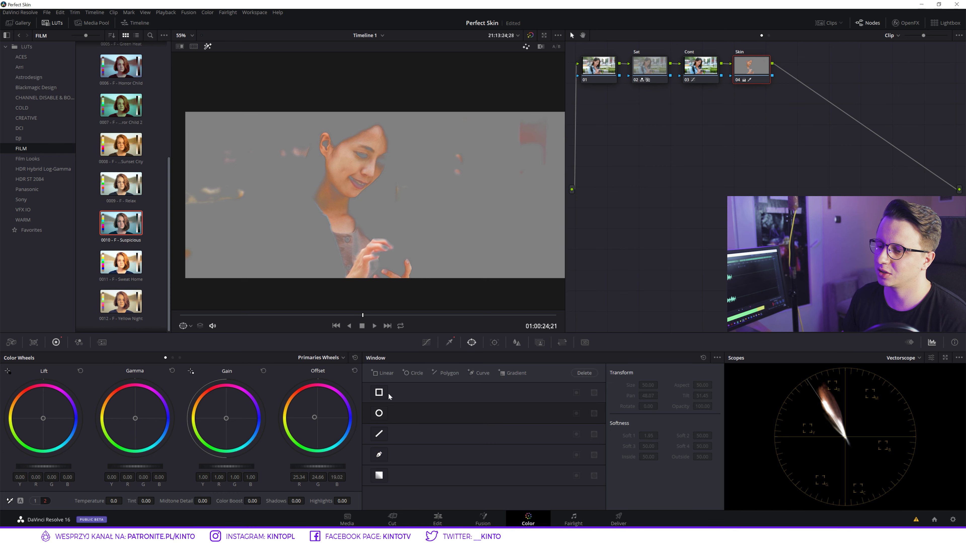
{"action": "left_click", "coordinate": [379, 414]}
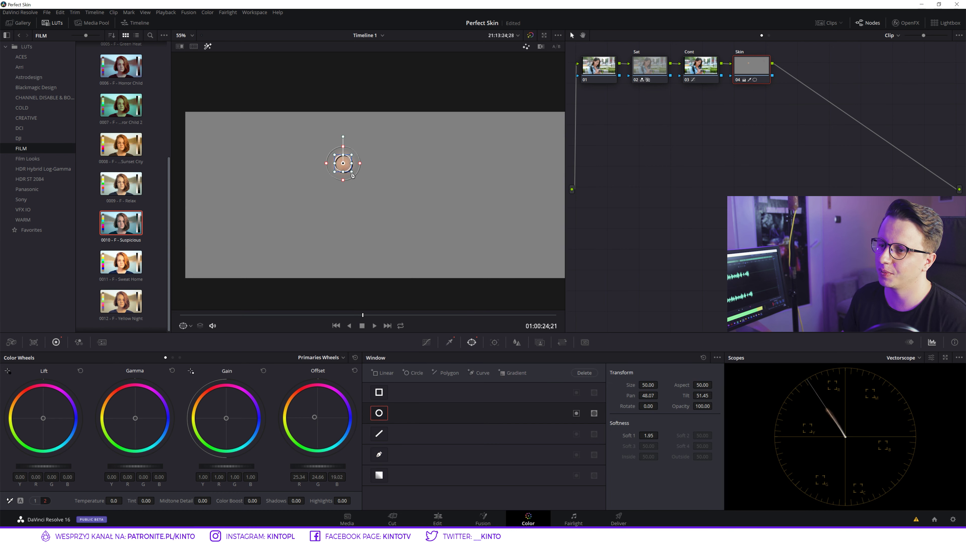
{"action": "left_click_drag", "start_coordinate": [352, 175], "coordinate": [405, 230]}
{"action": "left_click_drag", "start_coordinate": [356, 188], "coordinate": [379, 198]}
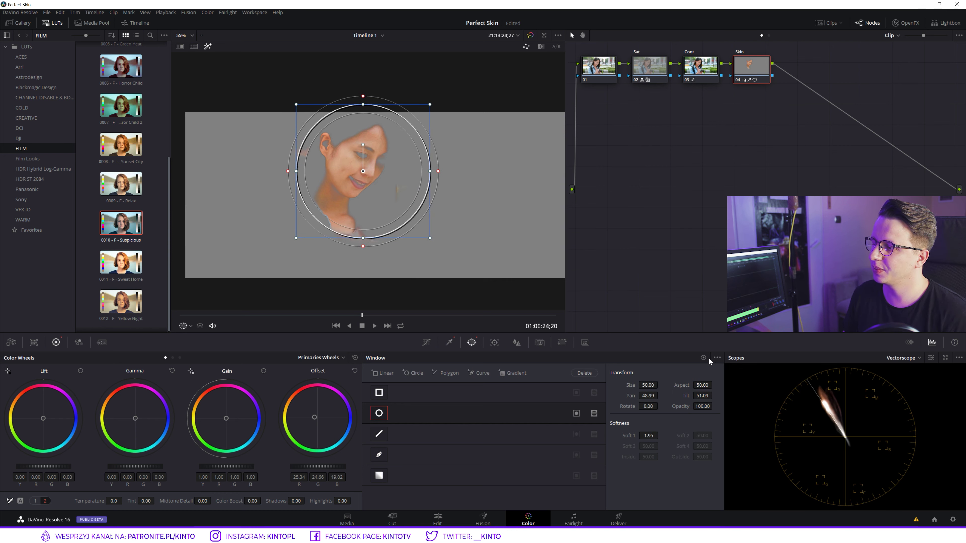
{"action": "left_click", "coordinate": [717, 358]}
{"action": "left_click", "coordinate": [725, 422]}
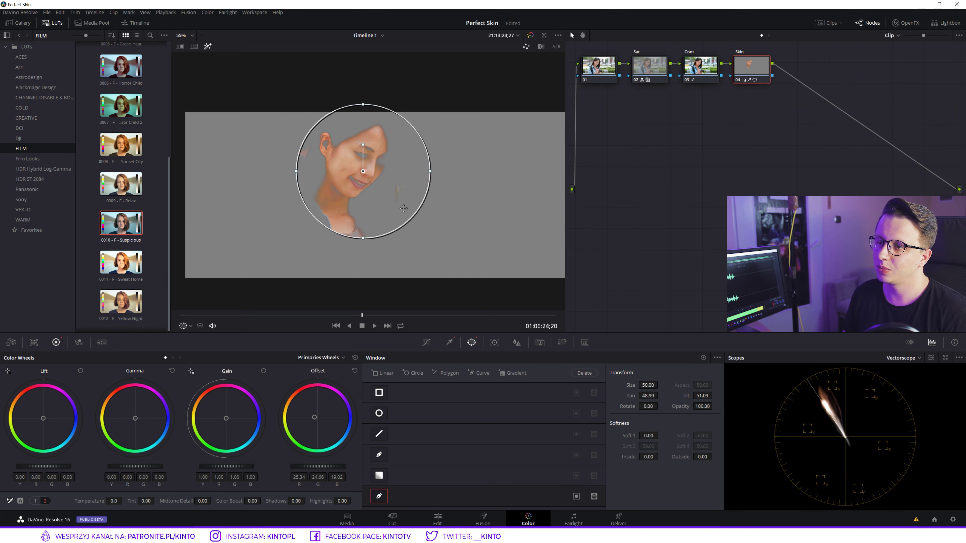
Step: Reshape the curve's top and sides tightly around the face and hair
{"action": "left_click_drag", "start_coordinate": [429, 171], "coordinate": [384, 186]}
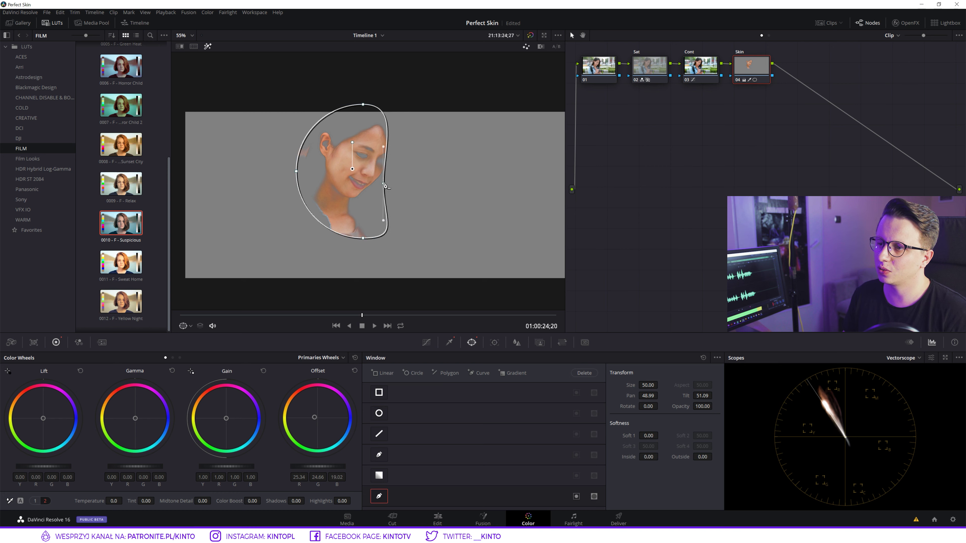
{"action": "left_click_drag", "start_coordinate": [383, 147], "coordinate": [391, 141]}
{"action": "left_click", "coordinate": [362, 105]}
{"action": "left_click_drag", "start_coordinate": [364, 108], "coordinate": [366, 122]}
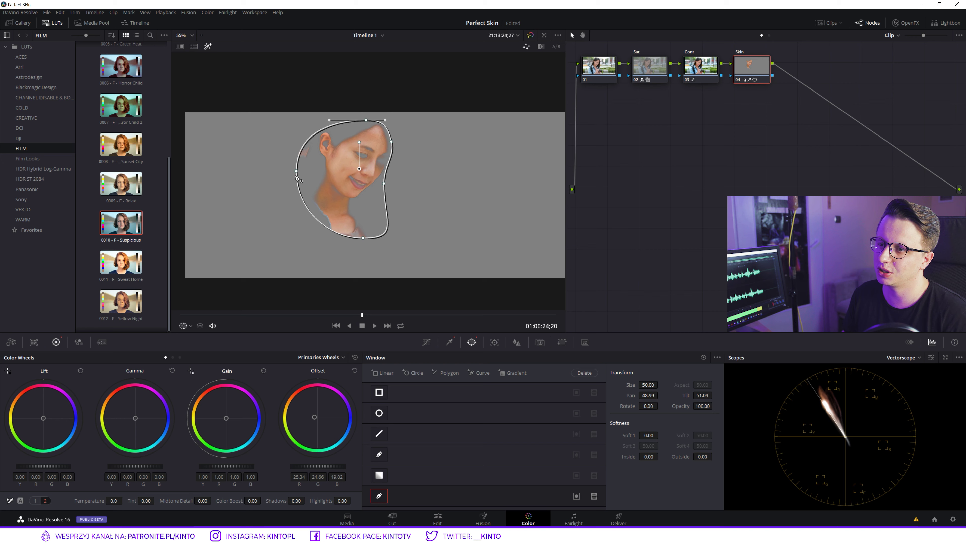
{"action": "left_click_drag", "start_coordinate": [296, 175], "coordinate": [306, 180]}
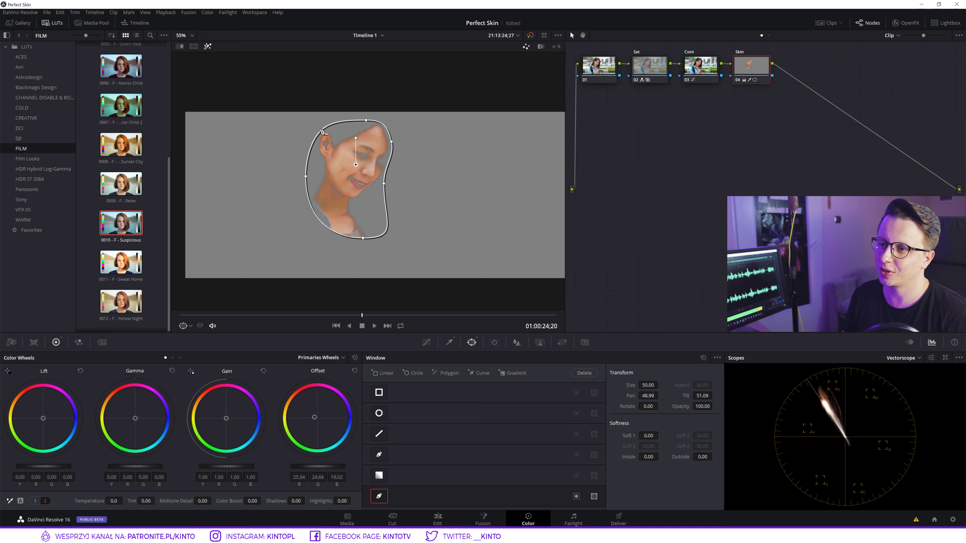
{"action": "left_click", "coordinate": [321, 130]}
{"action": "left_click_drag", "start_coordinate": [343, 123], "coordinate": [343, 131]}
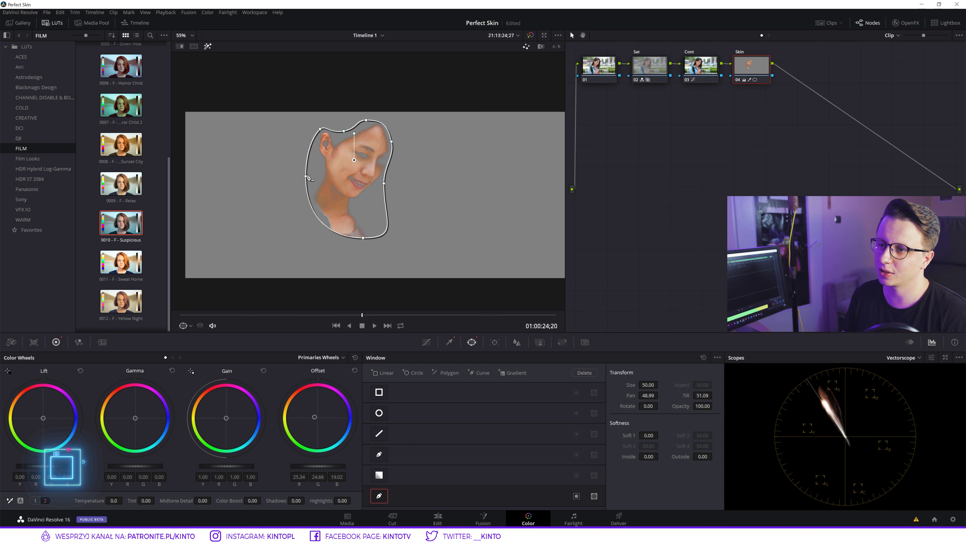
{"action": "left_click_drag", "start_coordinate": [307, 177], "coordinate": [315, 172]}
Step: Extend the curve down over the neck and hands and refine its edges
{"action": "left_click", "coordinate": [314, 212]}
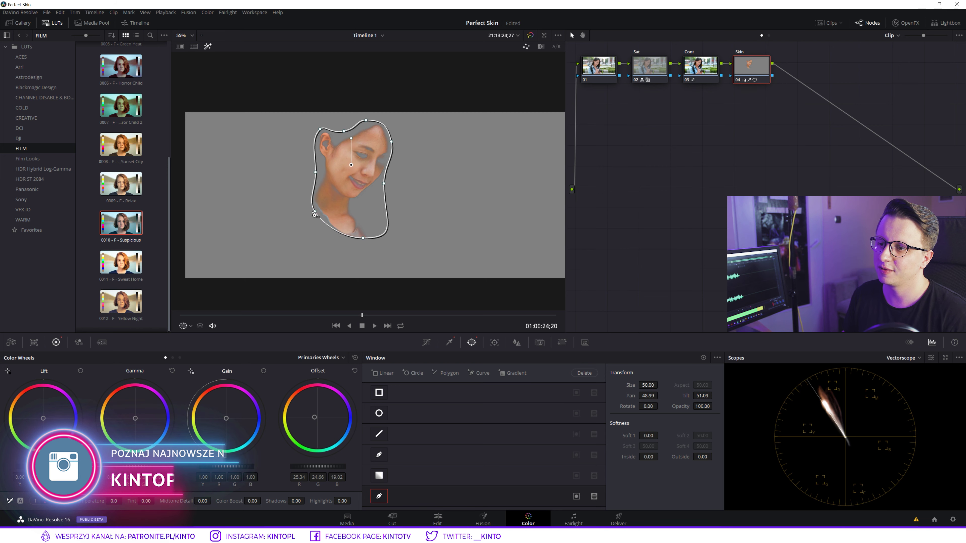
{"action": "left_click_drag", "start_coordinate": [314, 212], "coordinate": [332, 295]}
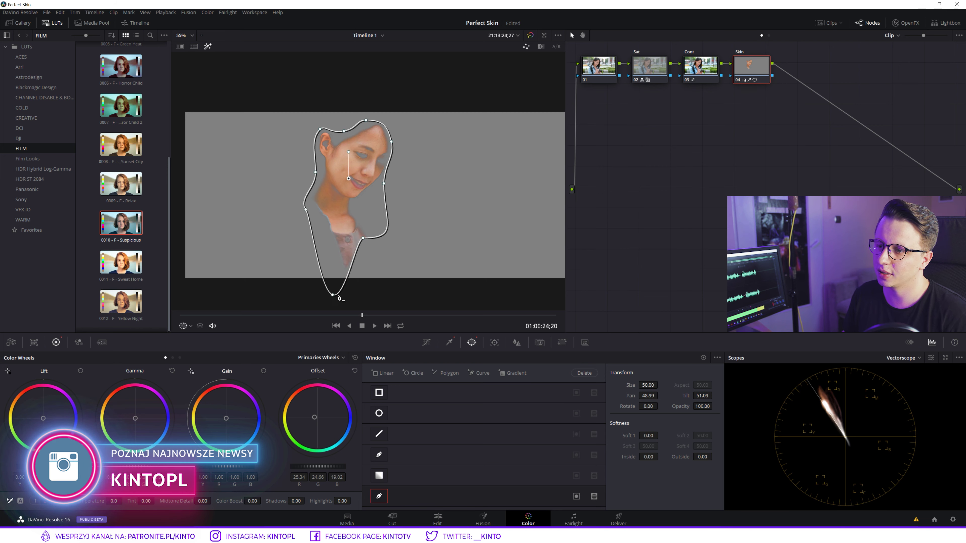
{"action": "mouse_move", "coordinate": [364, 238]}
{"action": "left_mouse_down"}
{"action": "mouse_move", "coordinate": [379, 297]}
{"action": "mouse_move", "coordinate": [419, 282]}
{"action": "left_mouse_up"}
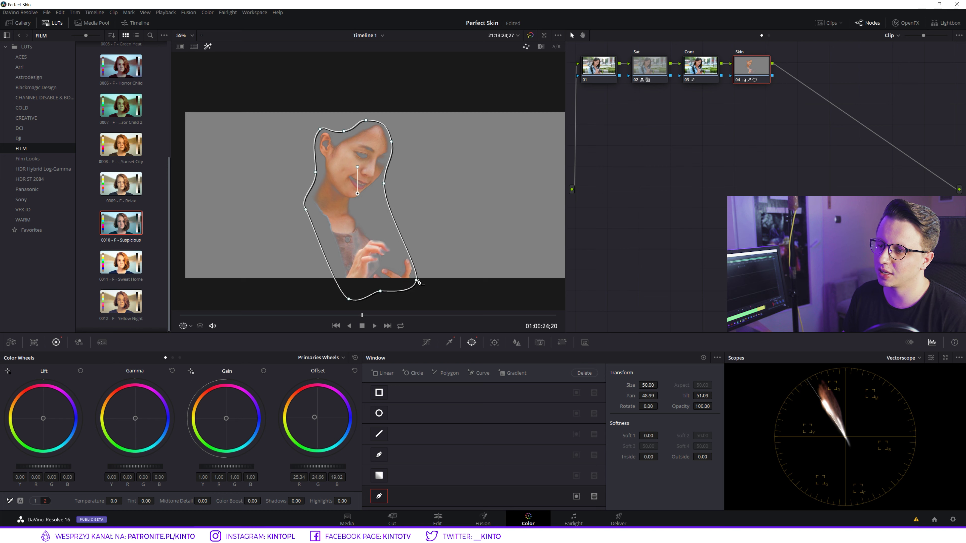
{"action": "left_click", "coordinate": [384, 185]}
{"action": "left_click_drag", "start_coordinate": [385, 186], "coordinate": [387, 201]}
{"action": "left_click_drag", "start_coordinate": [306, 210], "coordinate": [310, 216]}
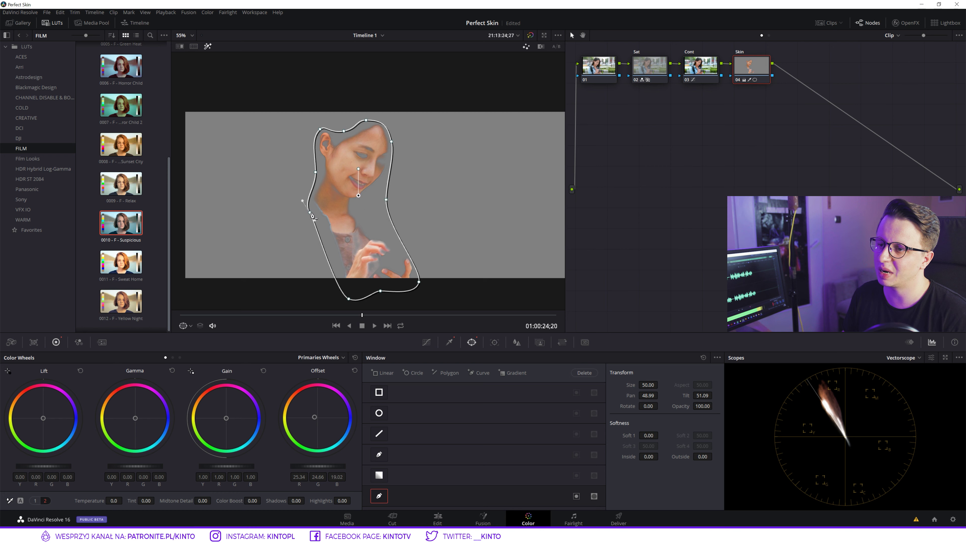
{"action": "left_click", "coordinate": [315, 173]}
{"action": "left_click_drag", "start_coordinate": [315, 175], "coordinate": [315, 175]}
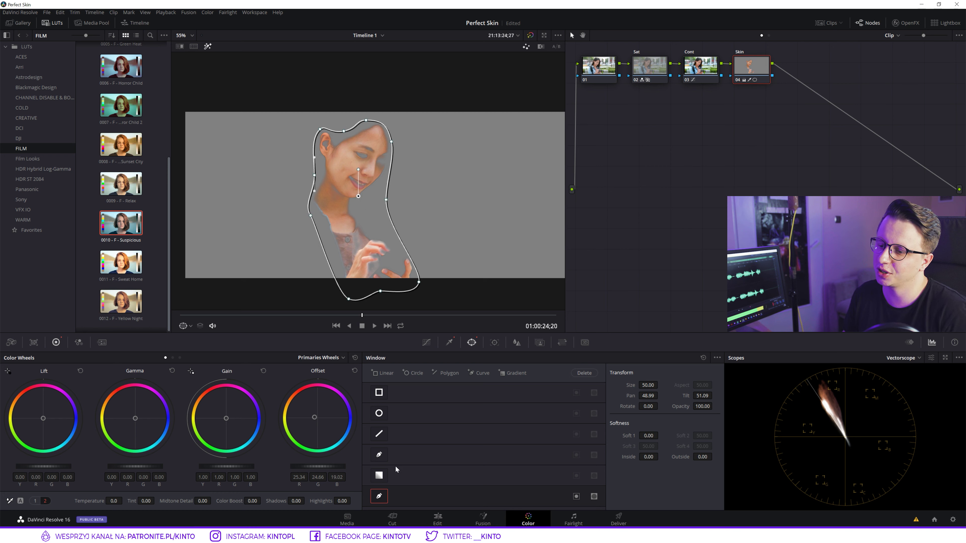
{"action": "left_click_drag", "start_coordinate": [323, 244], "coordinate": [330, 241]}
Step: Add a point on the mask's right edge and check it against the full-colour image
{"action": "left_click", "coordinate": [410, 251]}
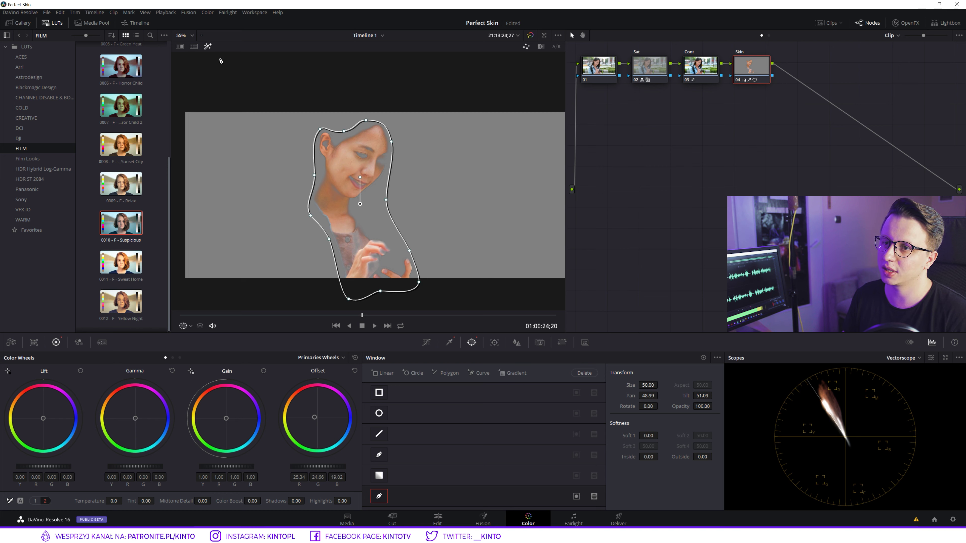
{"action": "left_click", "coordinate": [207, 46]}
{"action": "left_click", "coordinate": [207, 46]}
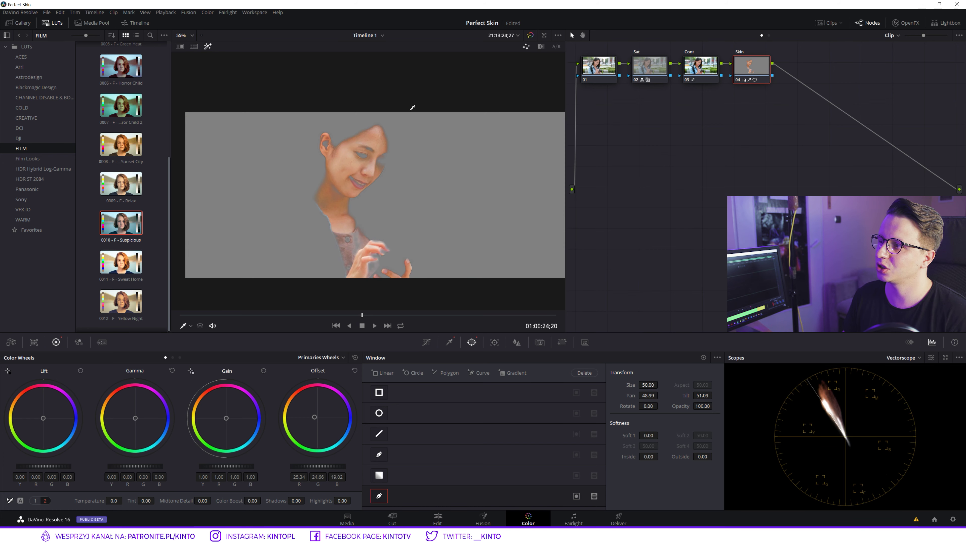
Step: Toggle the custom curve window off and on to compare the skin matte
{"action": "left_click", "coordinate": [379, 497]}
{"action": "left_click", "coordinate": [379, 496]}
{"action": "left_click", "coordinate": [379, 496]}
{"action": "left_click", "coordinate": [379, 497]}
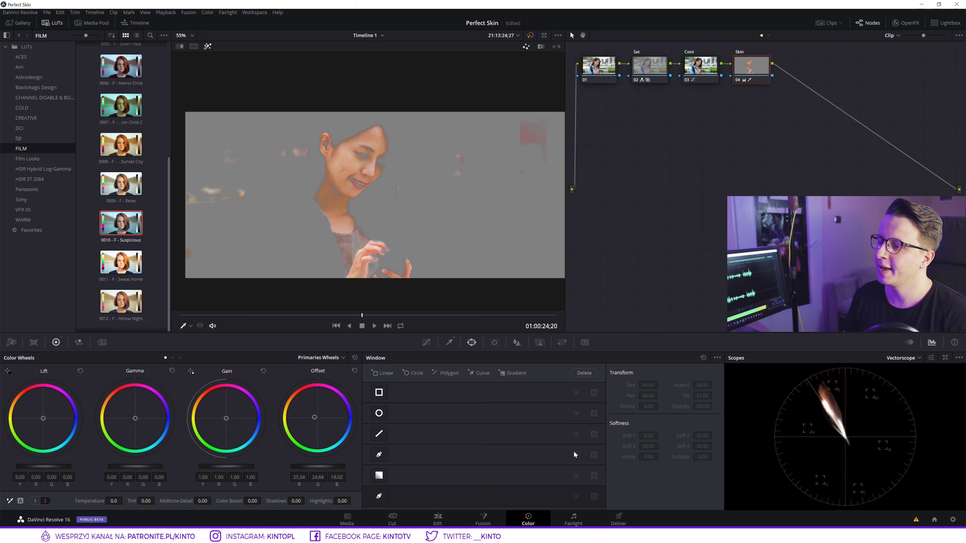
{"action": "left_click", "coordinate": [392, 497]}
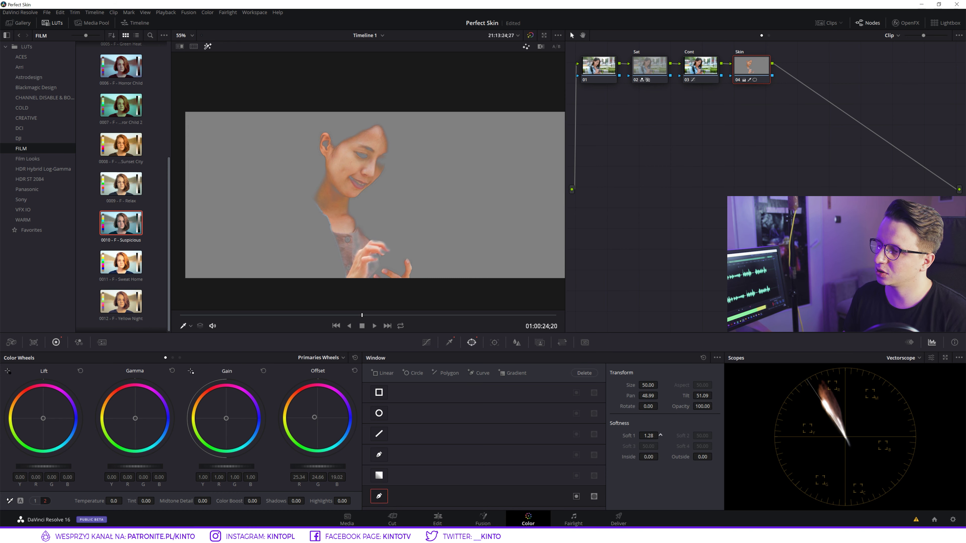
{"action": "left_click", "coordinate": [380, 496]}
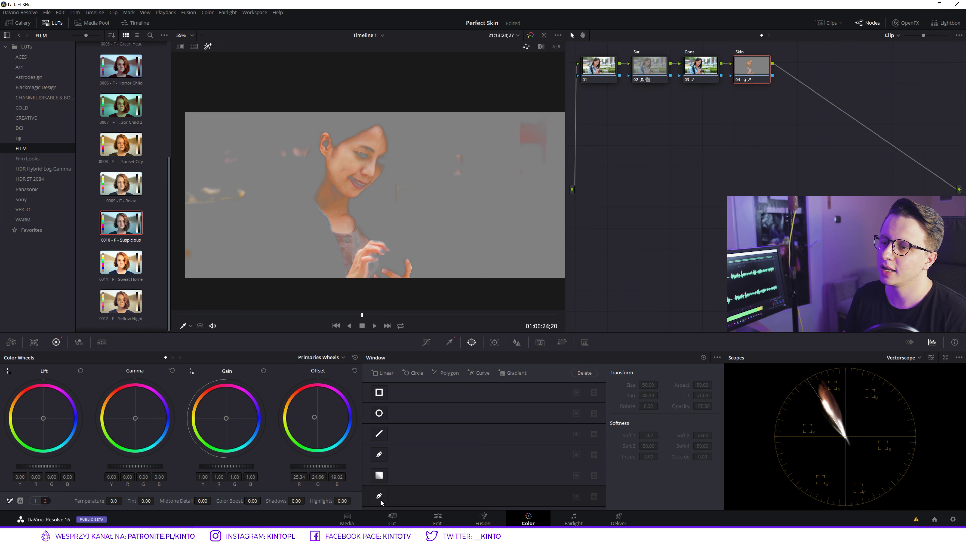
{"action": "left_click", "coordinate": [379, 497]}
Step: Track the curve mask forward, then backward from mid-clip, and return to the full-colour view
{"action": "left_click", "coordinate": [499, 343]}
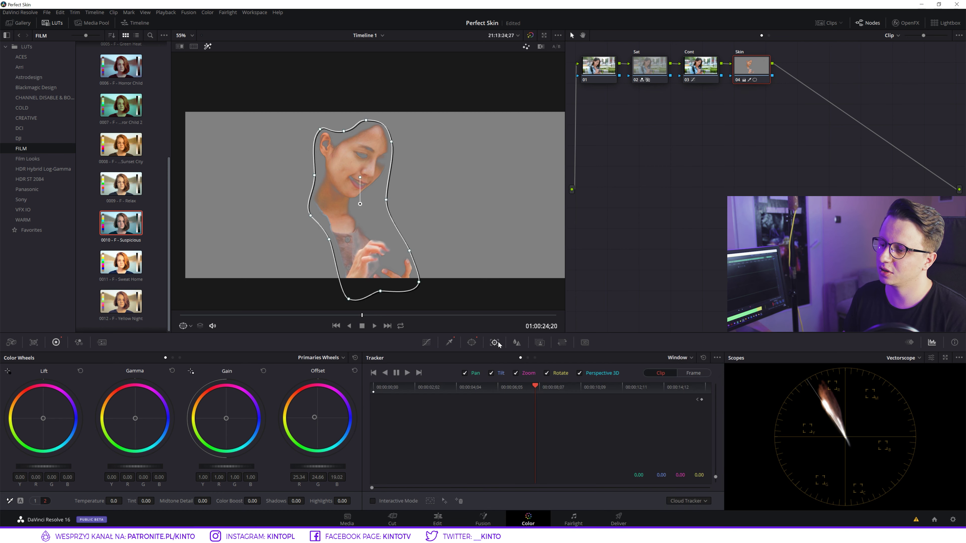
{"action": "left_click", "coordinate": [407, 374]}
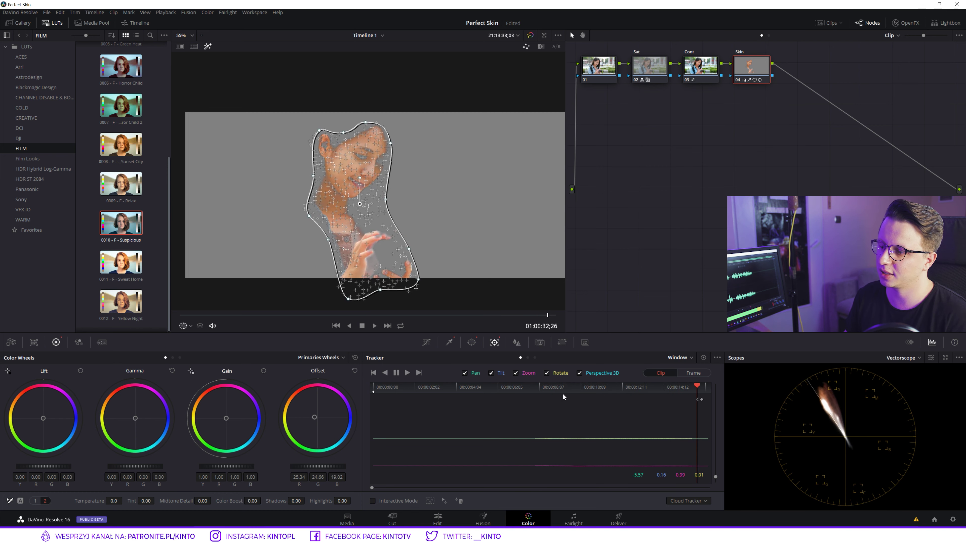
{"action": "left_click", "coordinate": [541, 394]}
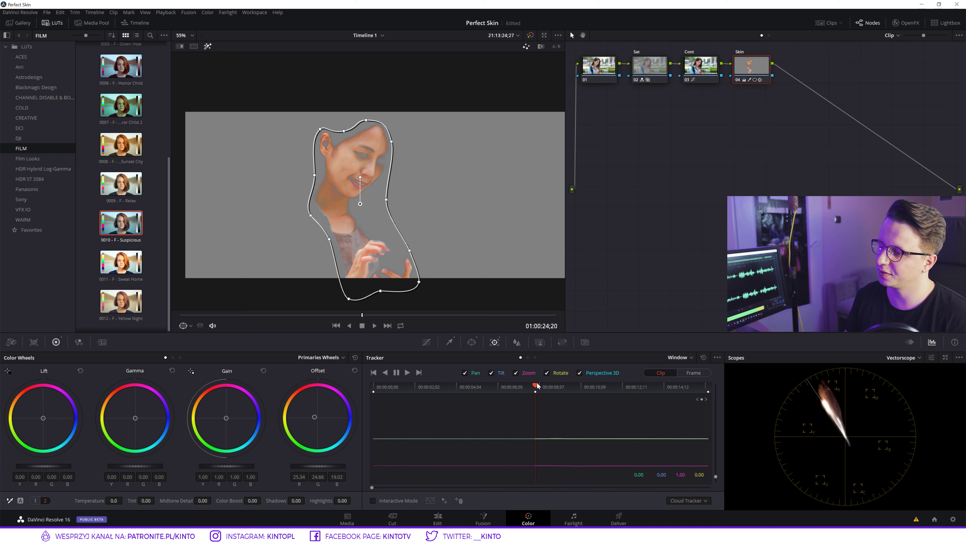
{"action": "left_click", "coordinate": [384, 373]}
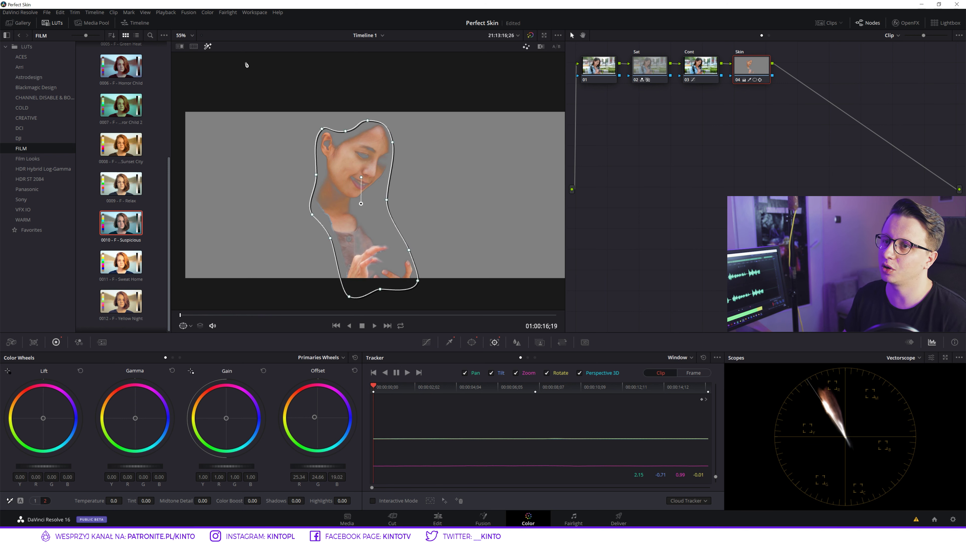
{"action": "left_click", "coordinate": [208, 47]}
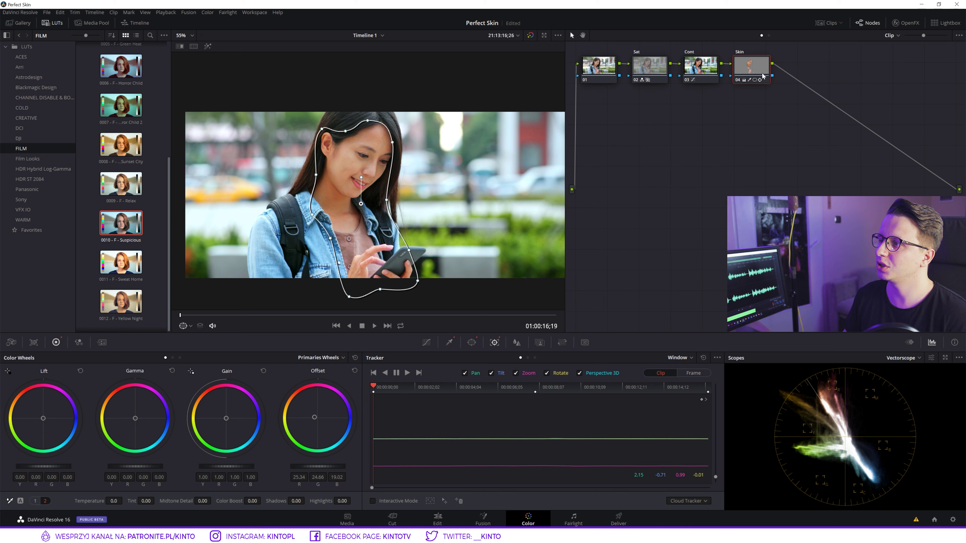
Step: Compare the Skin node on and off with Ctrl+D, then add a serial node after it
{"action": "key", "text": "ctrl+d"}
{"action": "key", "text": "ctrl+d"}
{"action": "key", "text": "ctrl+d"}
{"action": "key", "text": "ctrl+d"}
{"action": "key", "text": "ctrl+d"}
{"action": "key", "text": "ctrl+d"}
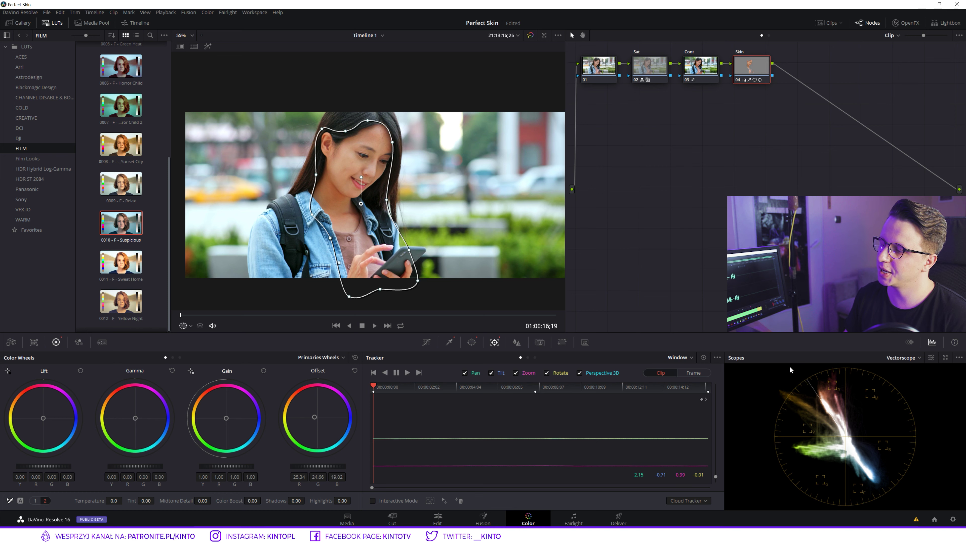
{"action": "key", "text": "ctrl+d"}
{"action": "key", "text": "ctrl+d"}
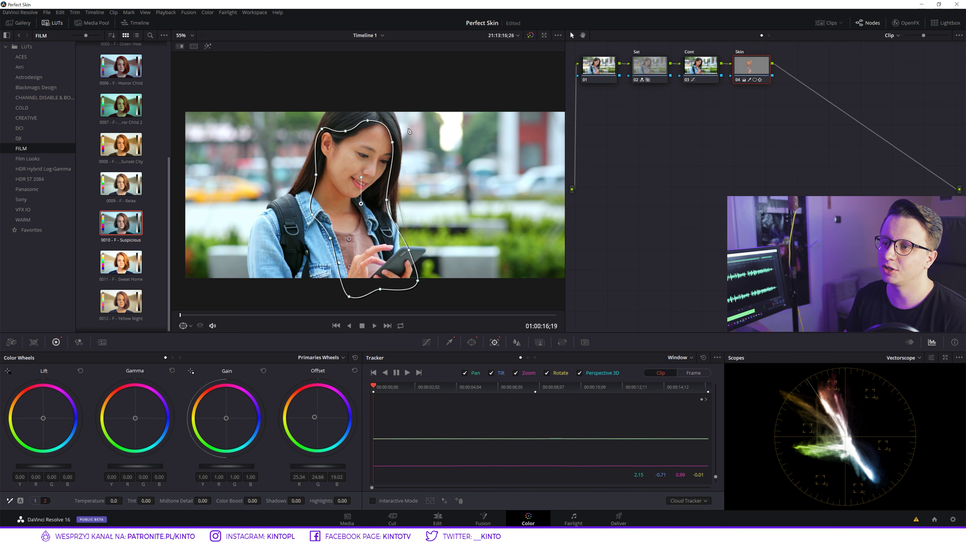
{"action": "key", "text": "ctrl+d"}
{"action": "key", "text": "ctrl+d"}
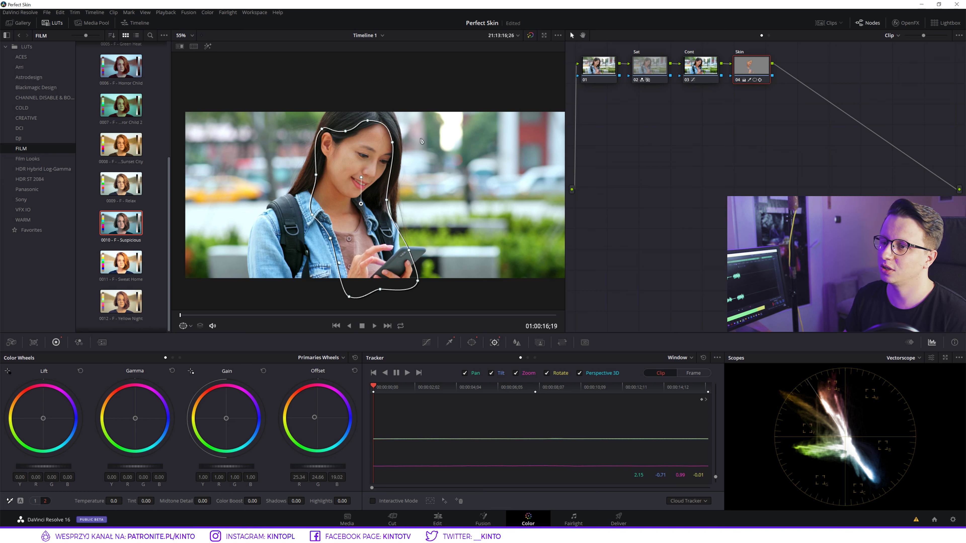
{"action": "key", "text": "ctrl+d"}
{"action": "key", "text": "ctrl+d"}
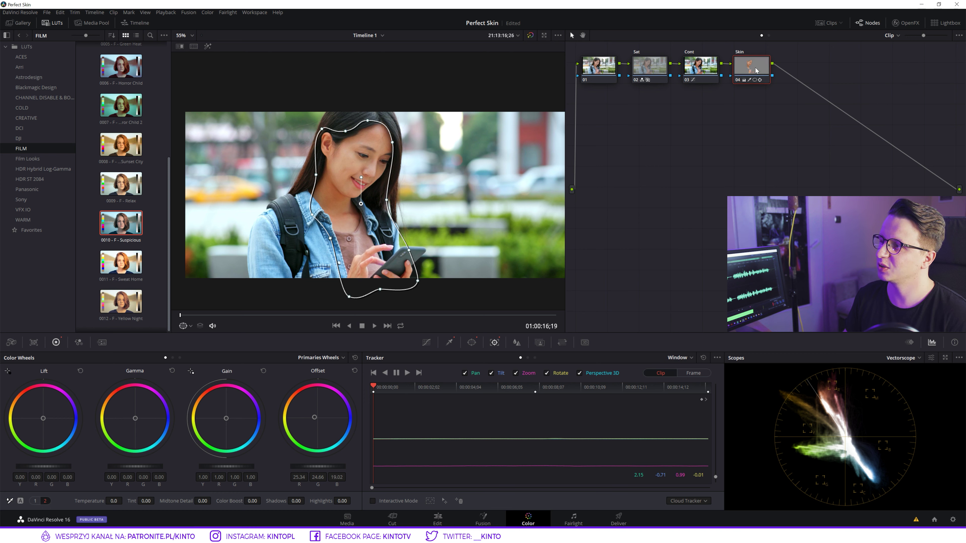
{"action": "key", "text": "alt+s"}
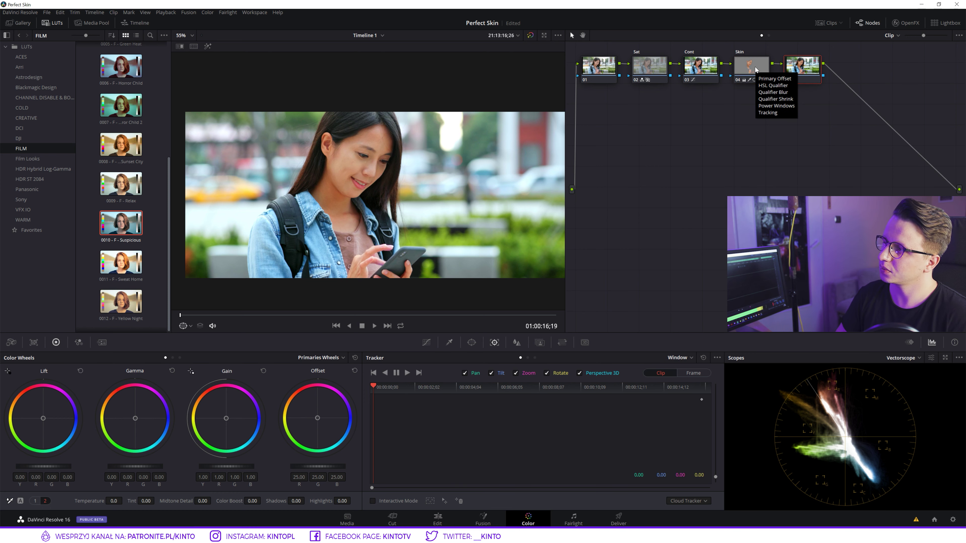
Step: Remove node 06, try a parallel node beside the Skin node, then undo it
{"action": "key", "text": "ctrl+z"}
{"action": "right_click", "coordinate": [761, 69]}
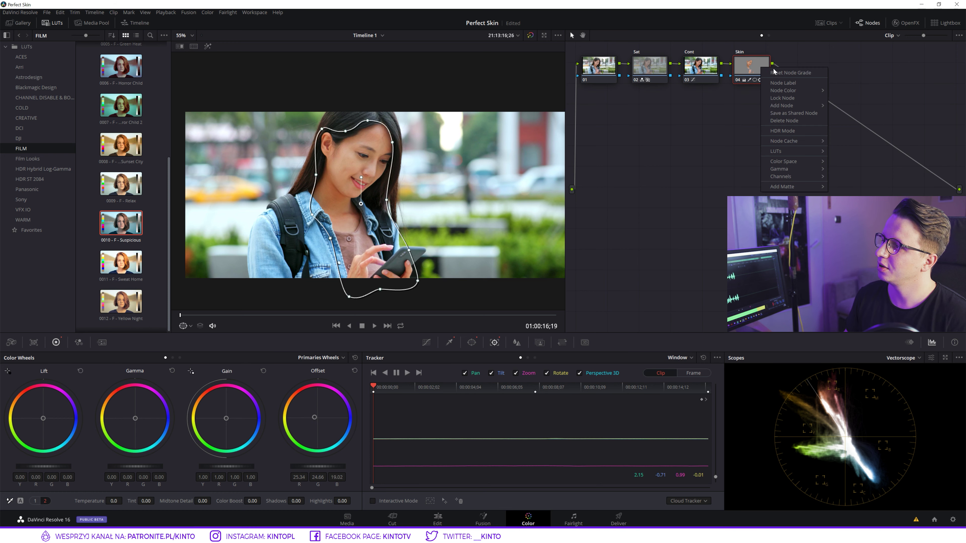
{"action": "mouse_move", "coordinate": [783, 105]}
{"action": "left_click", "coordinate": [856, 132]}
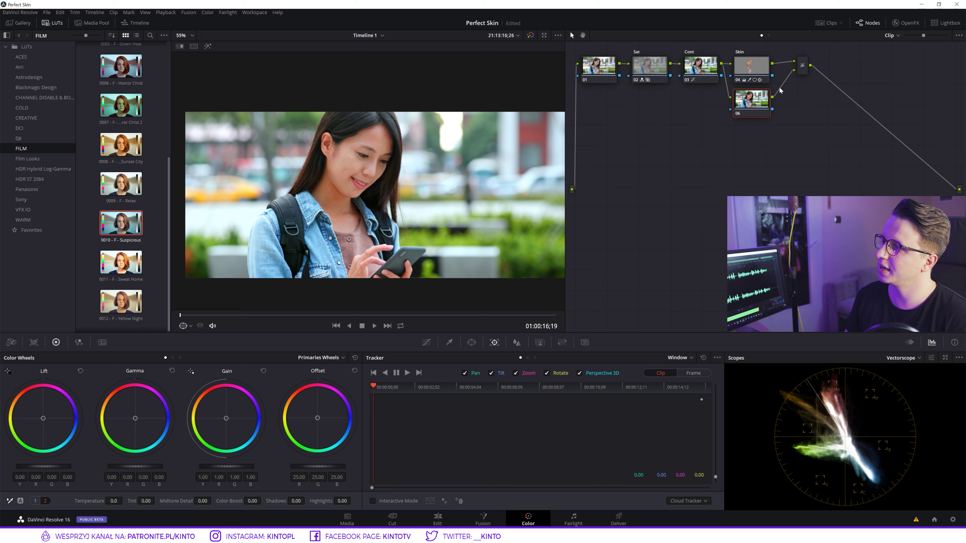
{"action": "left_click_drag", "start_coordinate": [752, 102], "coordinate": [750, 111]}
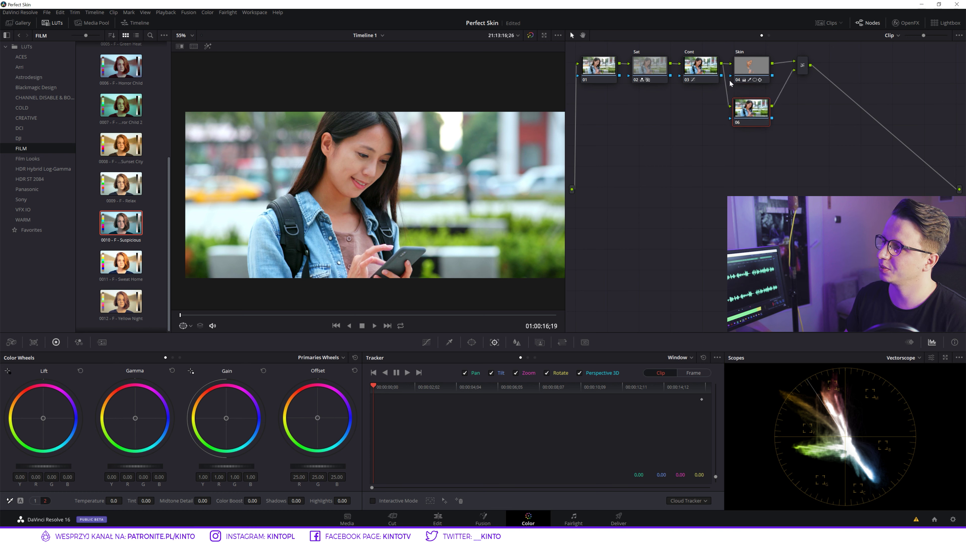
{"action": "left_click_drag", "start_coordinate": [766, 115], "coordinate": [747, 99]}
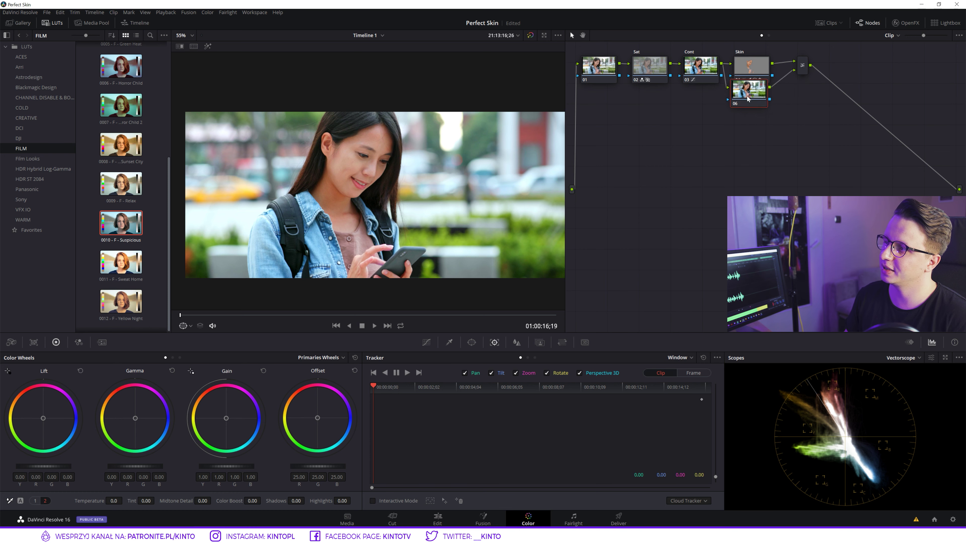
{"action": "mouse_move", "coordinate": [748, 99]}
{"action": "left_mouse_down"}
{"action": "mouse_move", "coordinate": [762, 69]}
{"action": "mouse_move", "coordinate": [762, 121]}
{"action": "left_mouse_up"}
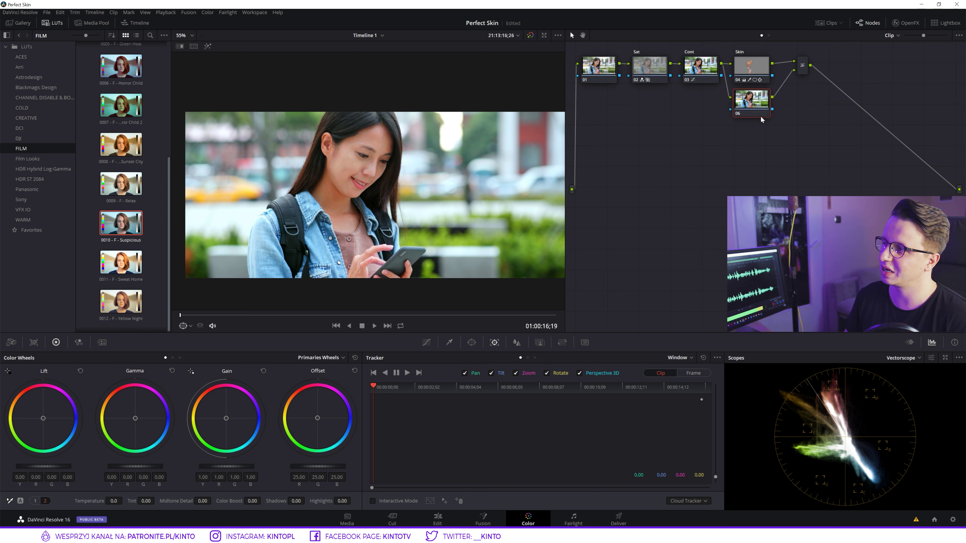
{"action": "key", "text": "ctrl+z"}
Step: Add a serial node after the Skin node and label it LUT
{"action": "key", "text": "alt+s"}
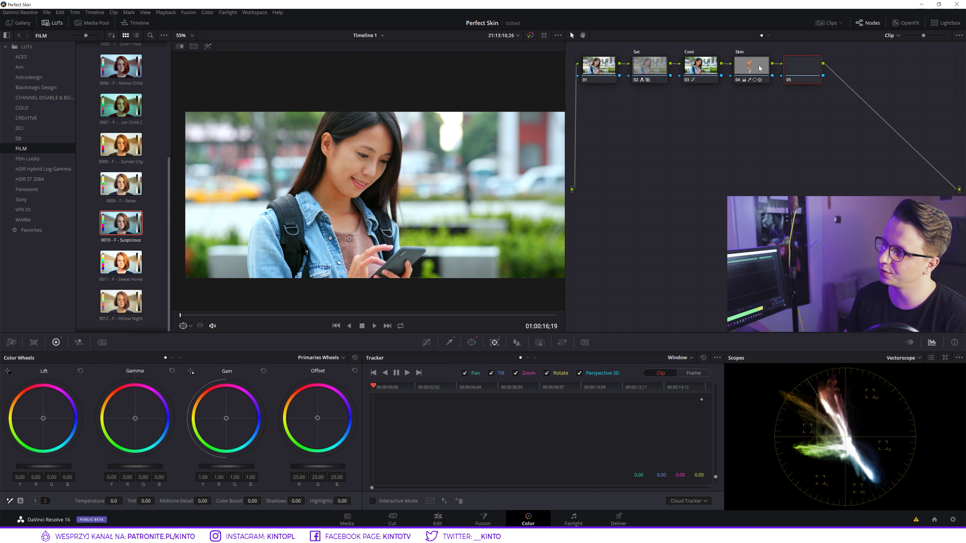
{"action": "right_click", "coordinate": [795, 61]}
{"action": "key", "text": "Escape"}
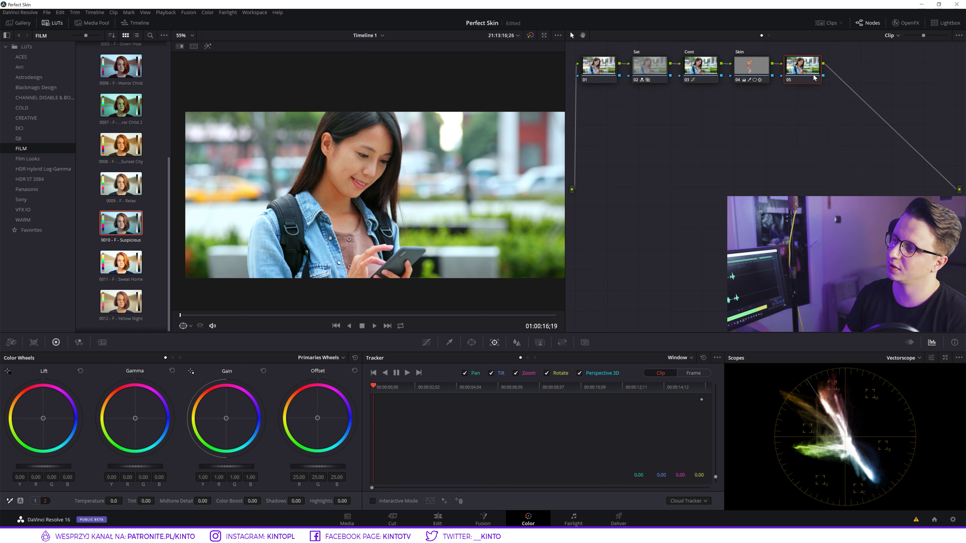
{"action": "type", "text": "LUT"}
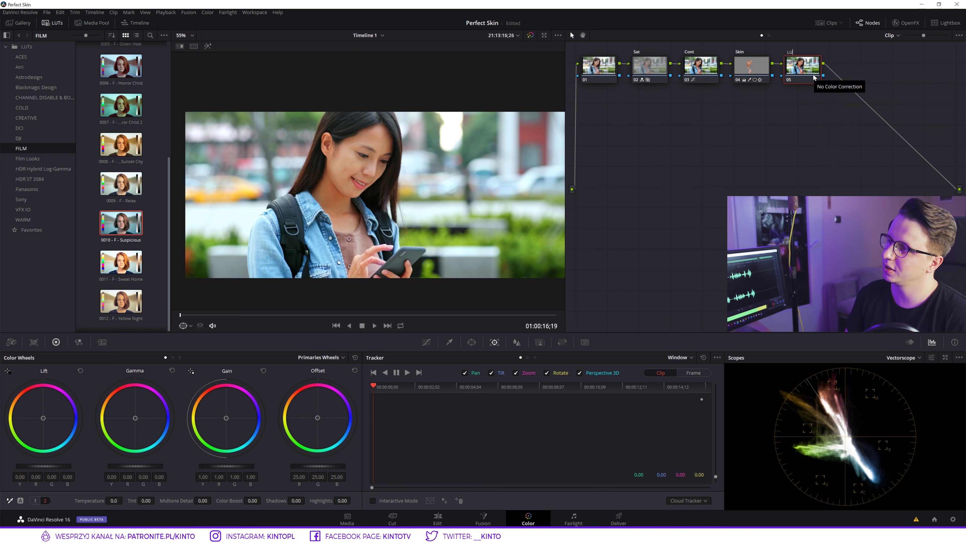
Step: Add a layer-mixer node 07 alongside the LUT node and place it below
{"action": "right_click", "coordinate": [816, 71]}
{"action": "mouse_move", "coordinate": [838, 92]}
{"action": "left_click", "coordinate": [918, 134]}
{"action": "mouse_move", "coordinate": [797, 100]}
{"action": "left_mouse_down"}
{"action": "mouse_move", "coordinate": [795, 124]}
{"action": "mouse_move", "coordinate": [791, 113]}
{"action": "left_mouse_up"}
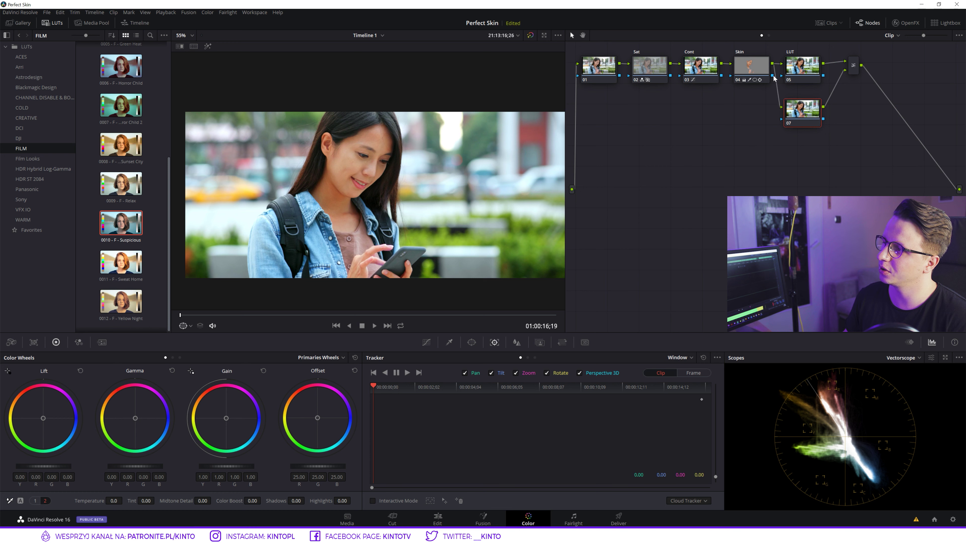
Step: Connect the Skin node's RGB and key outputs into node 07's inputs
{"action": "left_click_drag", "start_coordinate": [778, 123], "coordinate": [780, 109]}
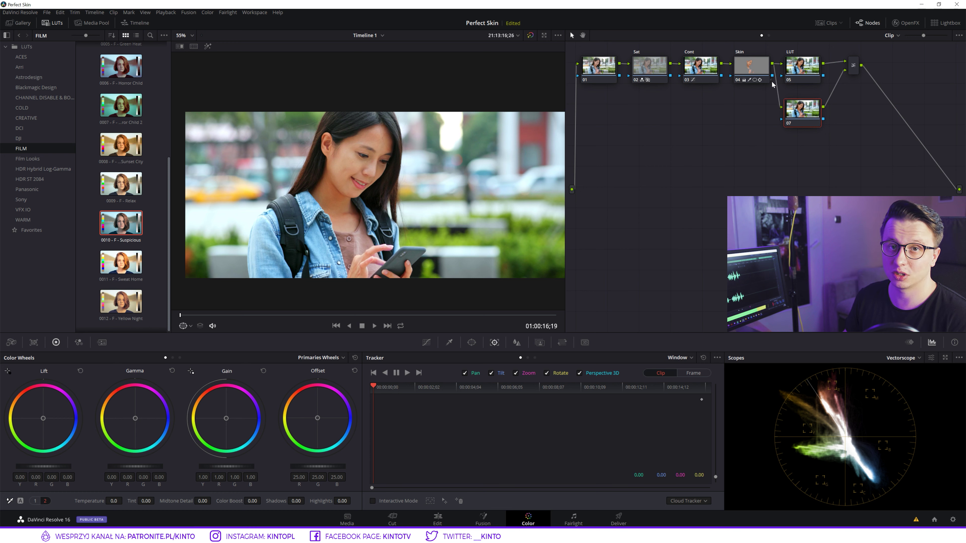
{"action": "mouse_move", "coordinate": [771, 76]}
{"action": "left_mouse_down"}
{"action": "mouse_move", "coordinate": [781, 119]}
{"action": "mouse_move", "coordinate": [803, 112]}
{"action": "left_mouse_up"}
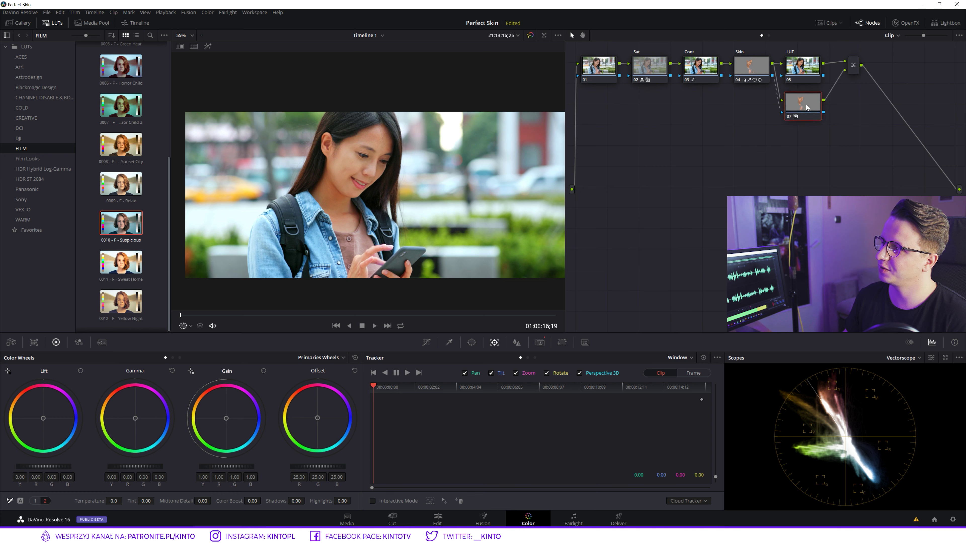
{"action": "left_click", "coordinate": [800, 72]}
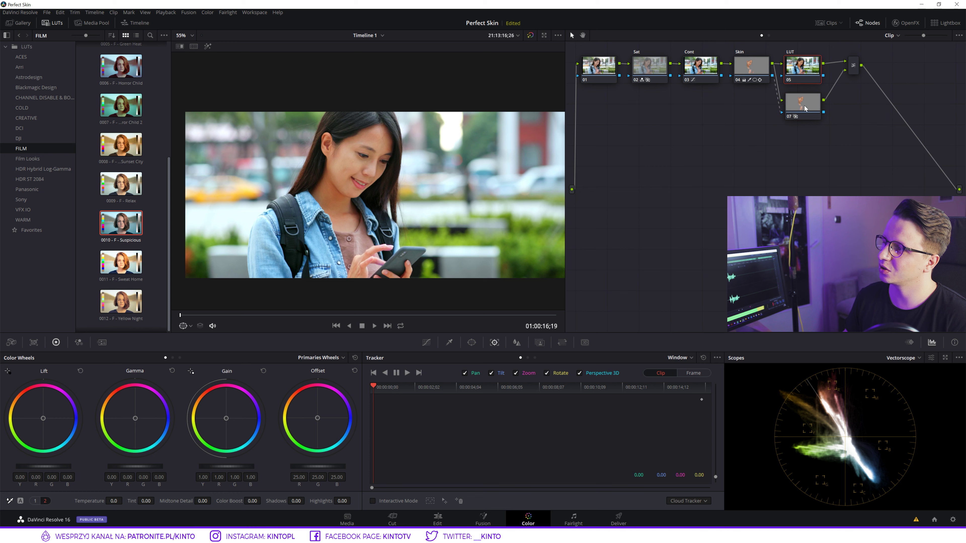
{"action": "left_click", "coordinate": [748, 64]}
Step: Apply the 0010 - F - Suspicious film LUT to the LUT node
{"action": "left_click", "coordinate": [806, 72]}
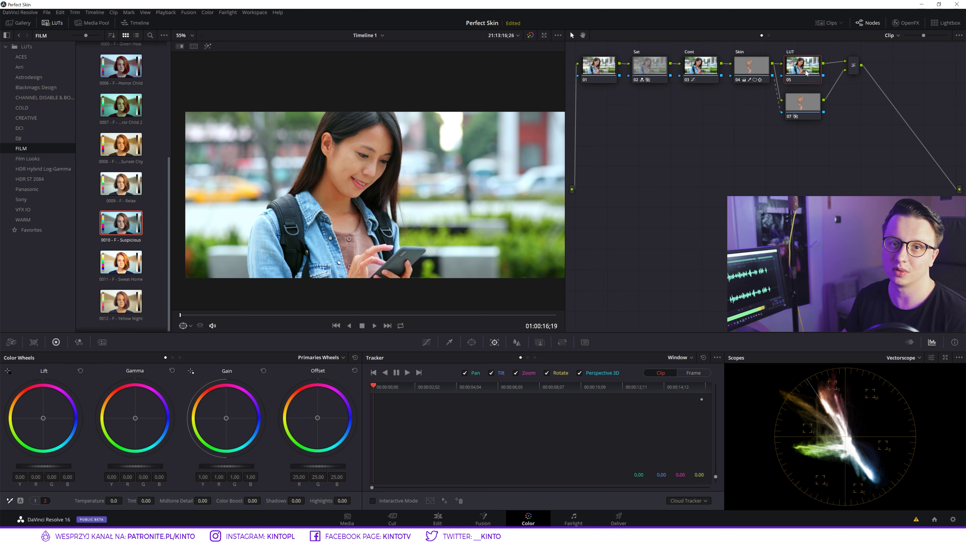
{"action": "left_click_drag", "start_coordinate": [805, 72], "coordinate": [807, 73]}
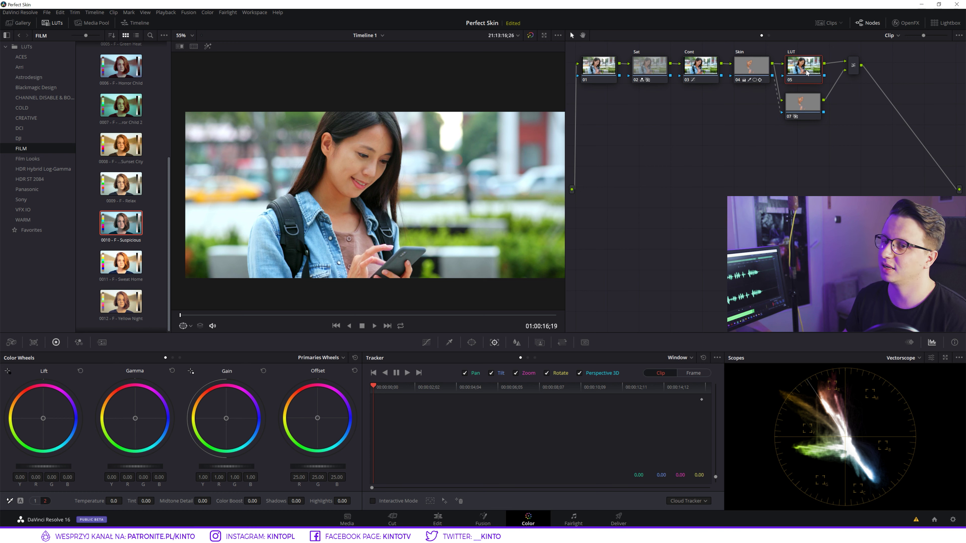
{"action": "left_click_drag", "start_coordinate": [137, 153], "coordinate": [811, 69]}
{"action": "left_click", "coordinate": [802, 108]}
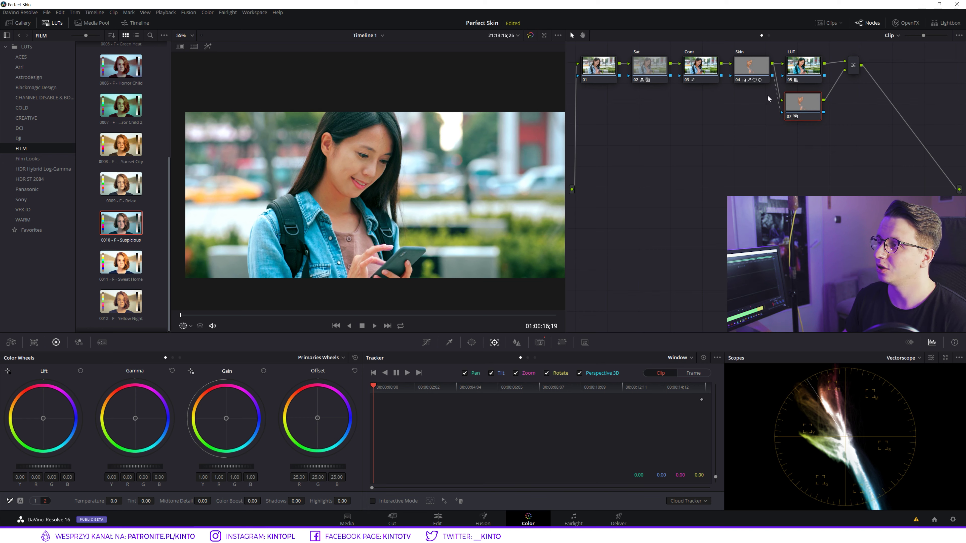
Step: Try the 0007 Horror Child 2 LUT on the LUT node, then restore 0010 Suspicious
{"action": "left_click", "coordinate": [803, 68]}
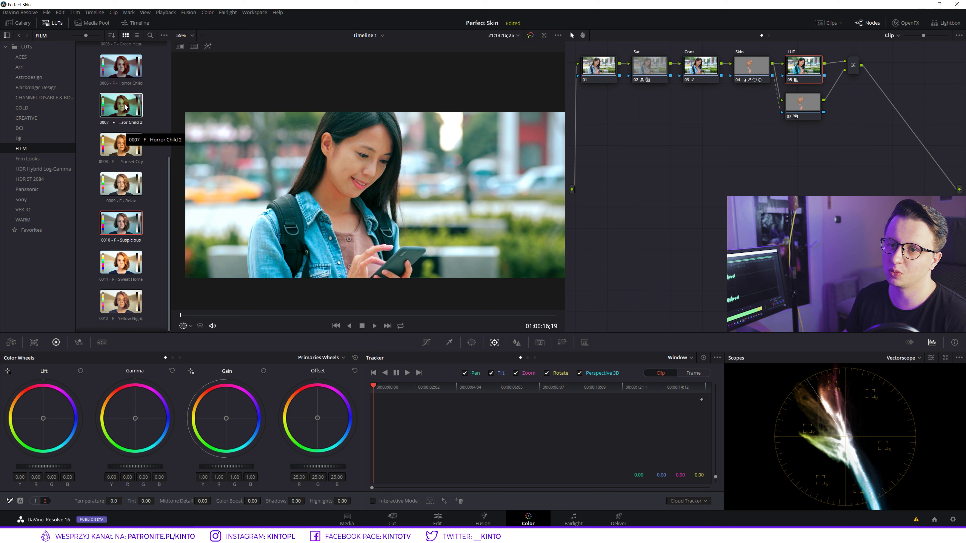
{"action": "left_click_drag", "start_coordinate": [121, 105], "coordinate": [809, 67]}
{"action": "left_click", "coordinate": [811, 100]}
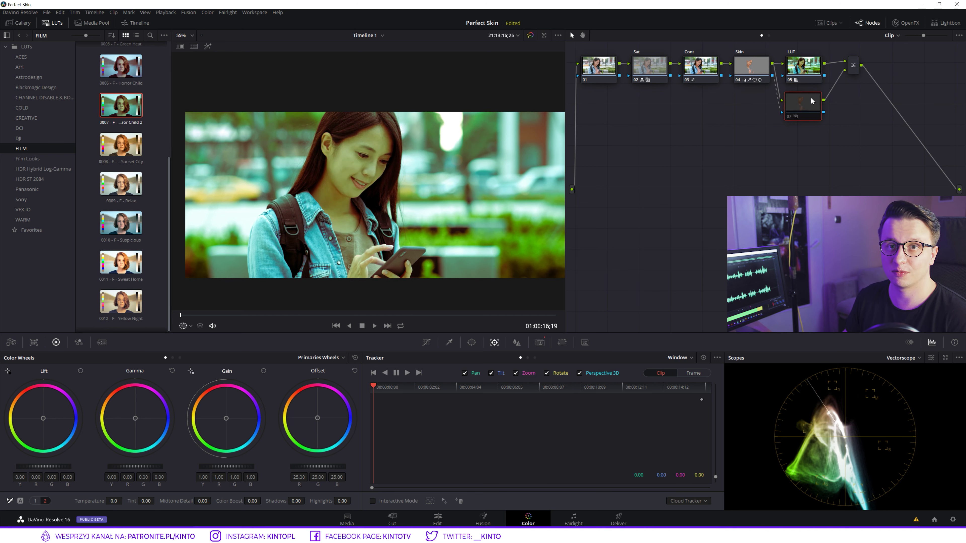
{"action": "key", "text": "ctrl+d"}
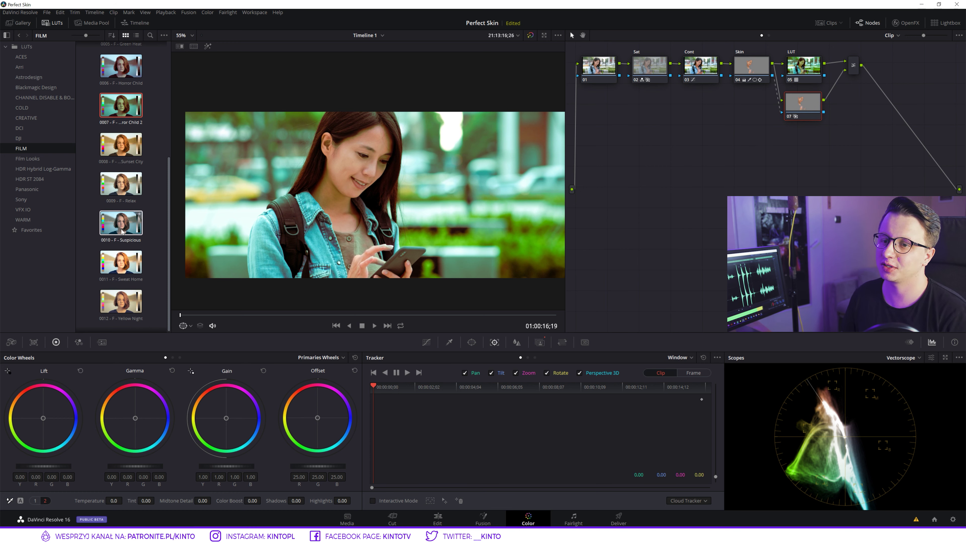
{"action": "left_click_drag", "start_coordinate": [121, 223], "coordinate": [803, 67]}
{"action": "left_click", "coordinate": [803, 67]}
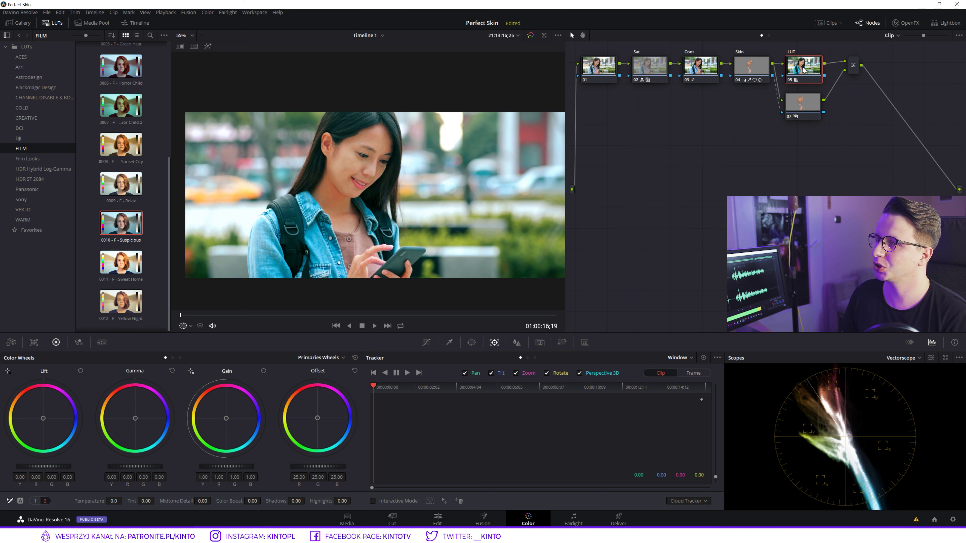
Step: Lower the LUT node's Key Output Gain to 0.641, bypassing it with Ctrl+D to compare
{"action": "left_click", "coordinate": [516, 342]}
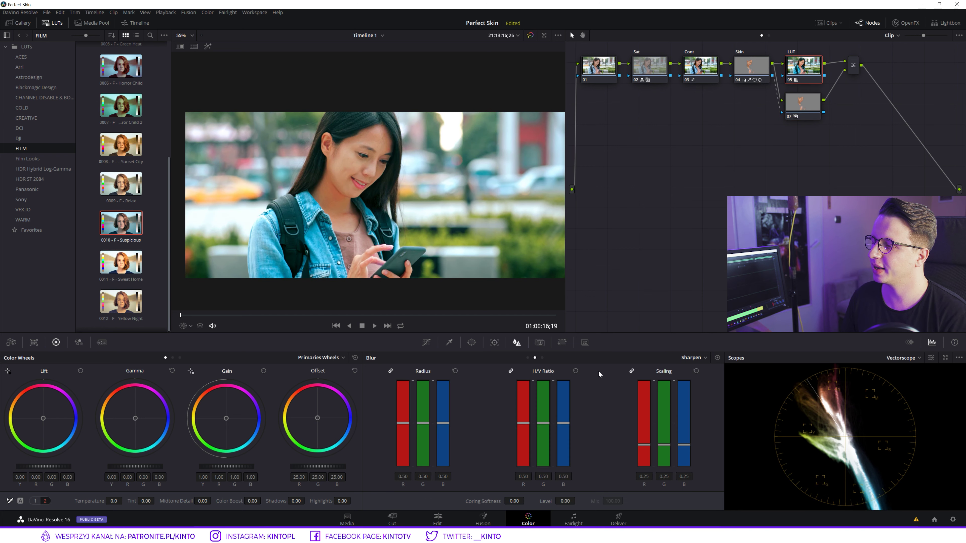
{"action": "left_click", "coordinate": [540, 343]}
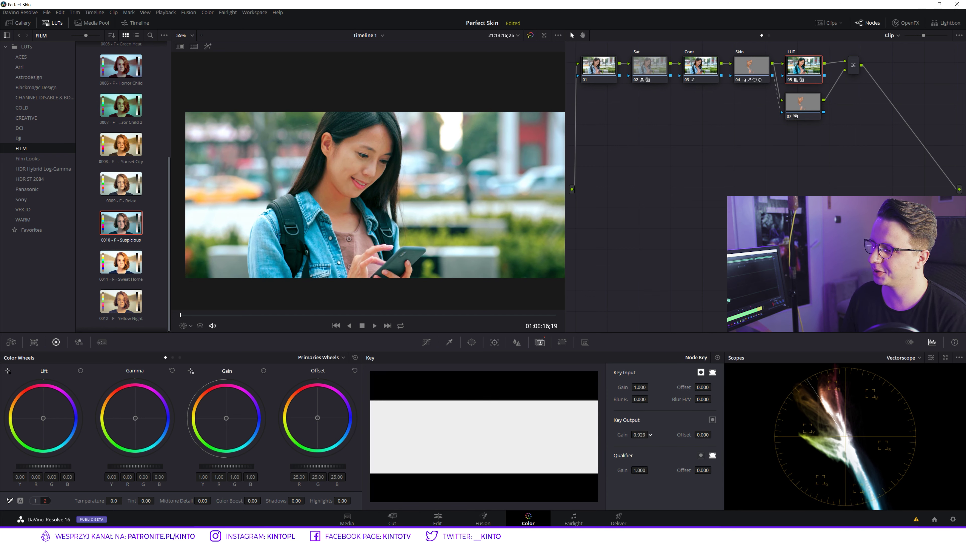
{"action": "left_click_drag", "start_coordinate": [639, 435], "coordinate": [623, 435]}
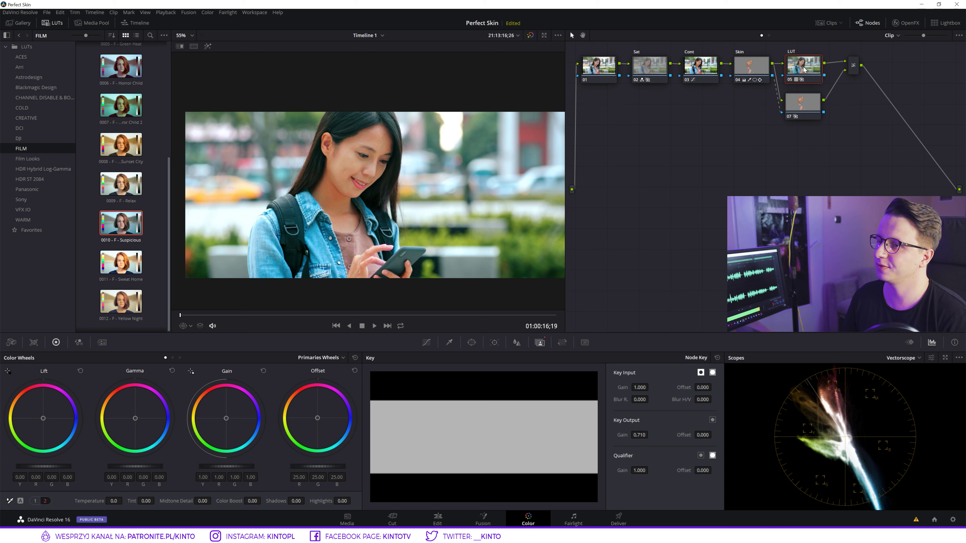
{"action": "key", "text": "ctrl+d"}
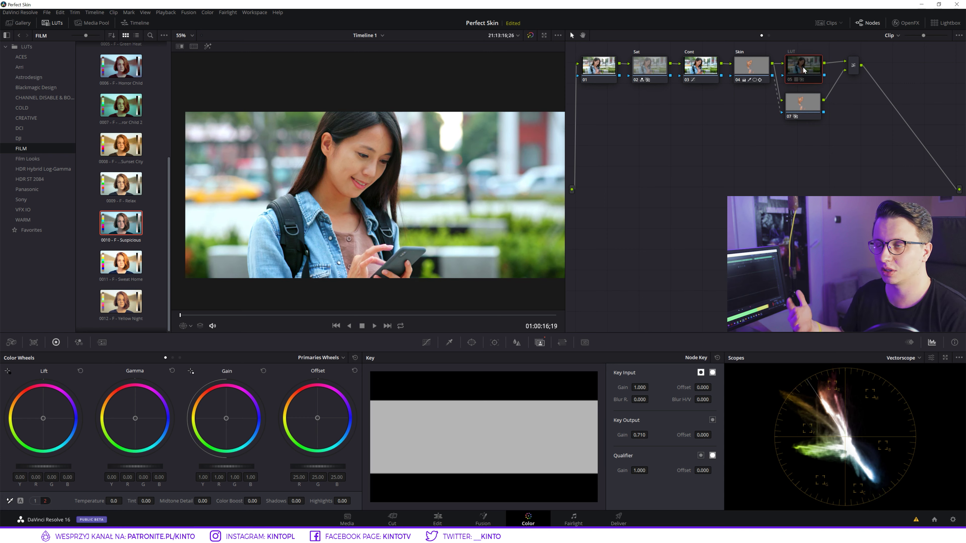
{"action": "key", "text": "ctrl+d"}
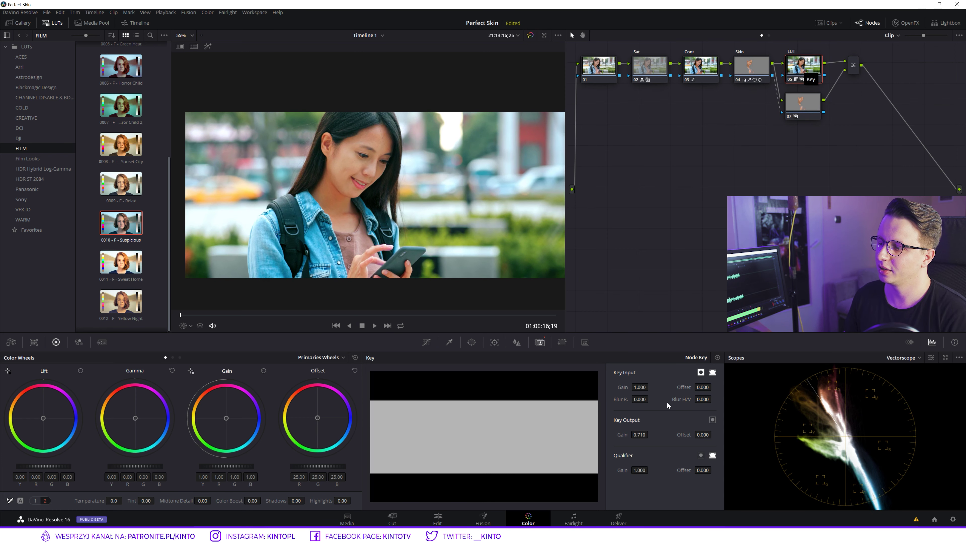
{"action": "left_click_drag", "start_coordinate": [639, 435], "coordinate": [629, 435]}
{"action": "key", "text": "ctrl+d"}
{"action": "key", "text": "ctrl+d"}
{"action": "key", "text": "ctrl+d"}
{"action": "key", "text": "ctrl+d"}
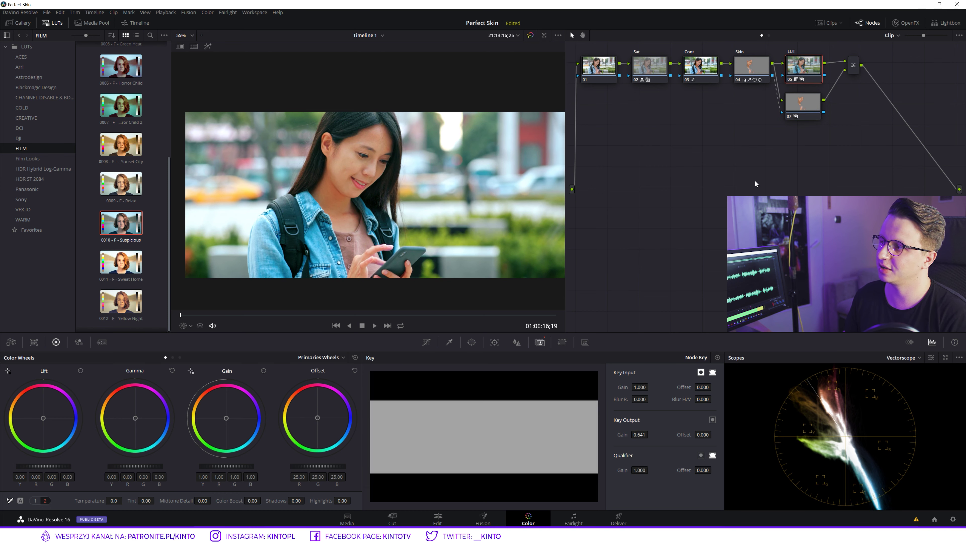
{"action": "left_click", "coordinate": [803, 100]}
{"action": "key", "text": "ctrl+d"}
{"action": "key", "text": "ctrl+d"}
{"action": "key", "text": "ctrl+d"}
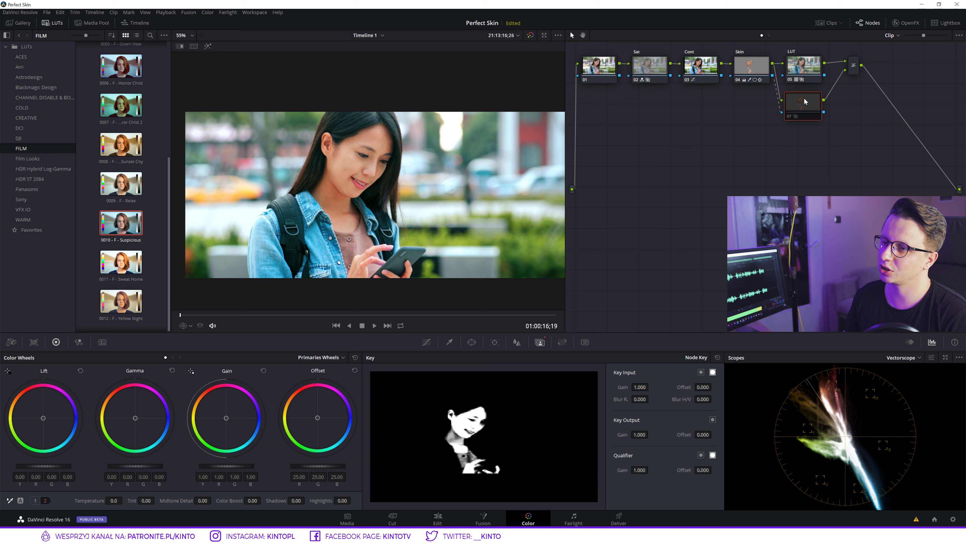
{"action": "key", "text": "ctrl+d"}
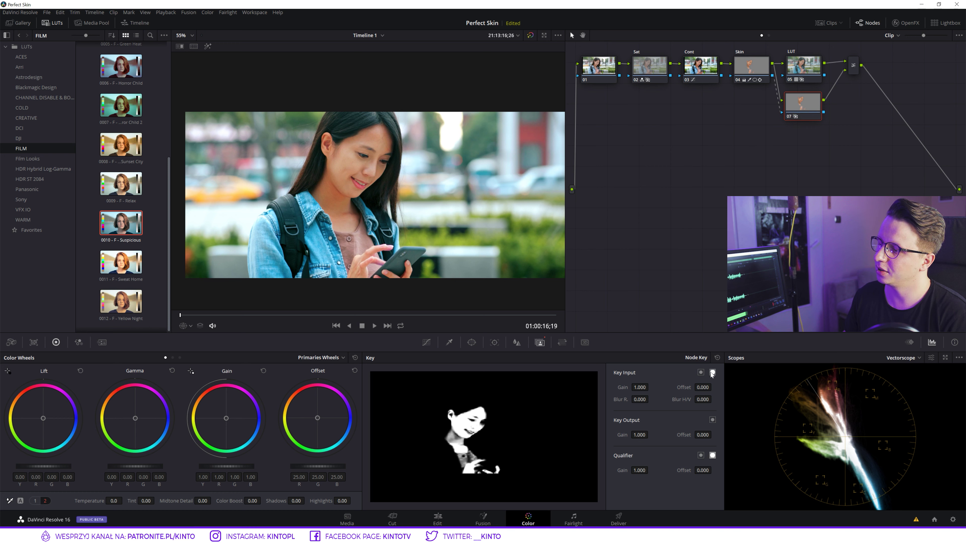
Step: Toggle node 07's Key Input invert in the Key palette to set which area its matte covers
{"action": "left_click", "coordinate": [702, 374]}
{"action": "left_click", "coordinate": [702, 373]}
{"action": "left_click", "coordinate": [702, 374]}
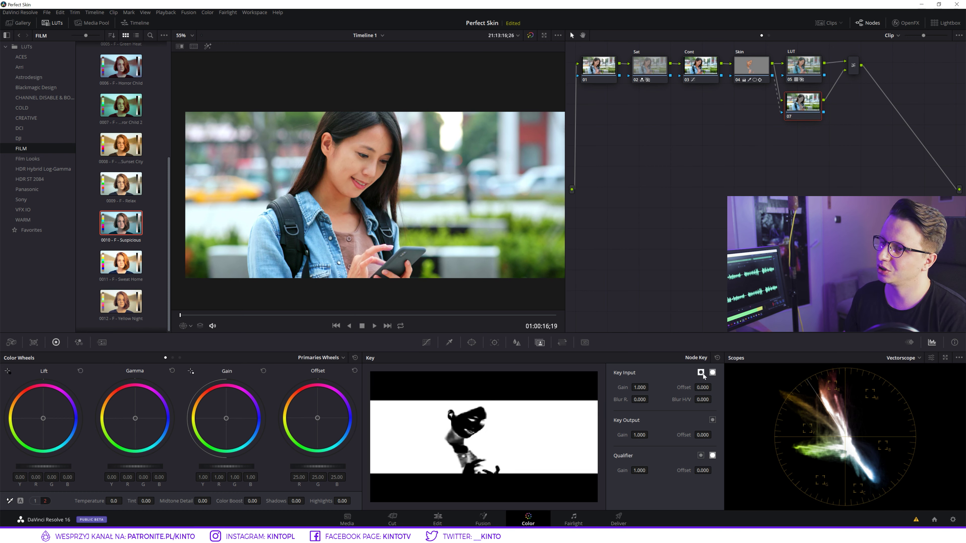
{"action": "left_click", "coordinate": [701, 373]}
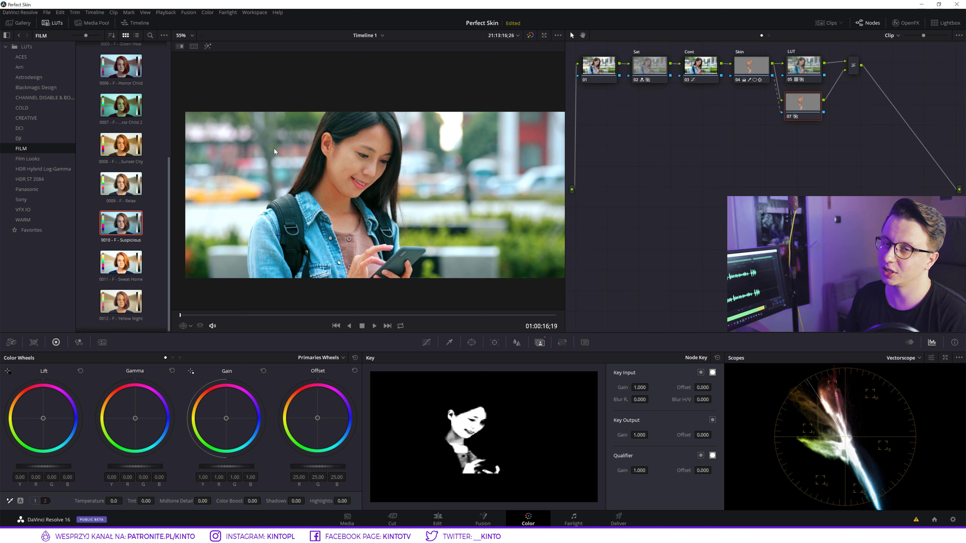
Step: Move the layer mixer down-left, test a blue-shadow serial node after it, then delete that node
{"action": "left_click", "coordinate": [802, 102]}
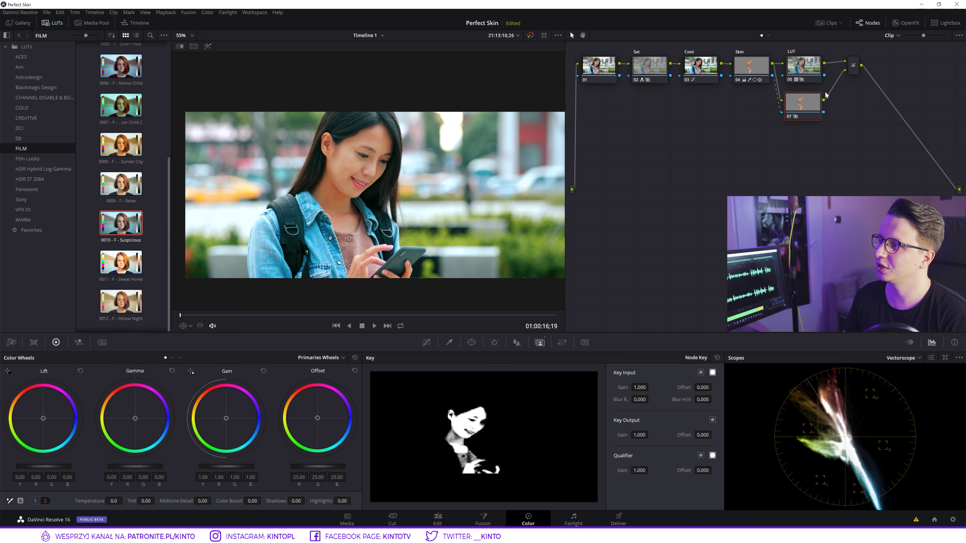
{"action": "left_click_drag", "start_coordinate": [854, 66], "coordinate": [850, 83]}
{"action": "key", "text": "alt+s"}
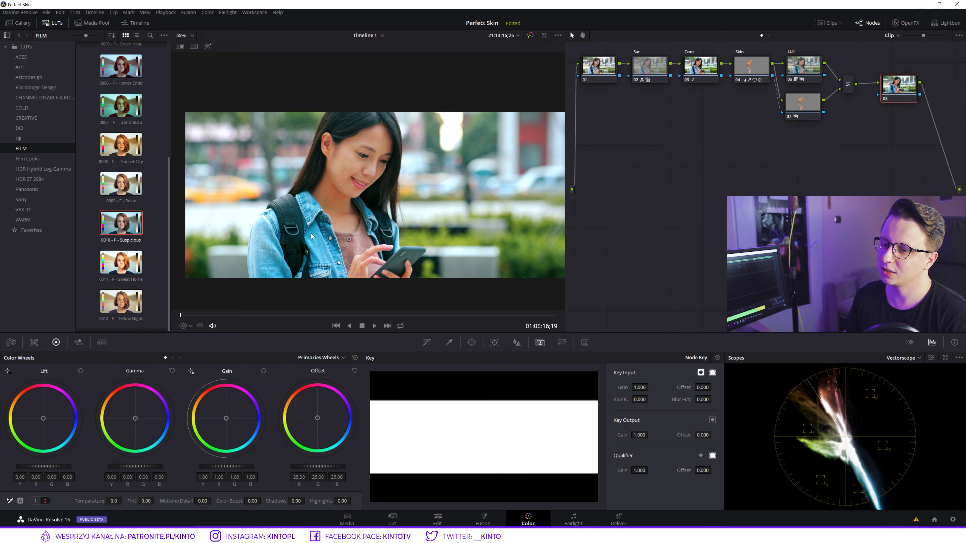
{"action": "left_click_drag", "start_coordinate": [43, 418], "coordinate": [72, 431]}
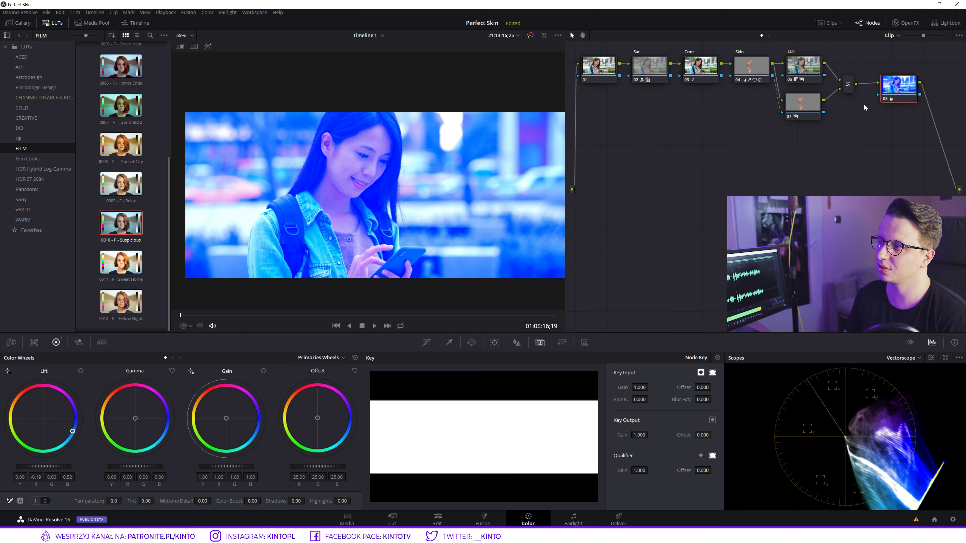
{"action": "key", "text": "Delete"}
{"action": "left_click", "coordinate": [803, 63]}
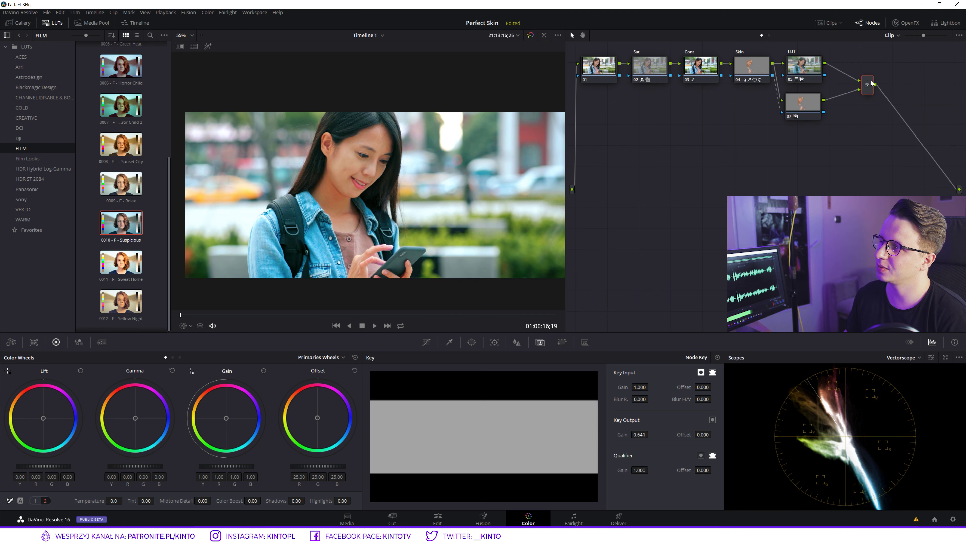
Step: Move node 08 up beside the LUT node and node 07 further down
{"action": "mouse_move", "coordinate": [864, 117]}
{"action": "left_mouse_down"}
{"action": "mouse_move", "coordinate": [860, 60]}
{"action": "mouse_move", "coordinate": [893, 101]}
{"action": "left_mouse_up"}
{"action": "left_click_drag", "start_coordinate": [817, 111], "coordinate": [818, 127]}
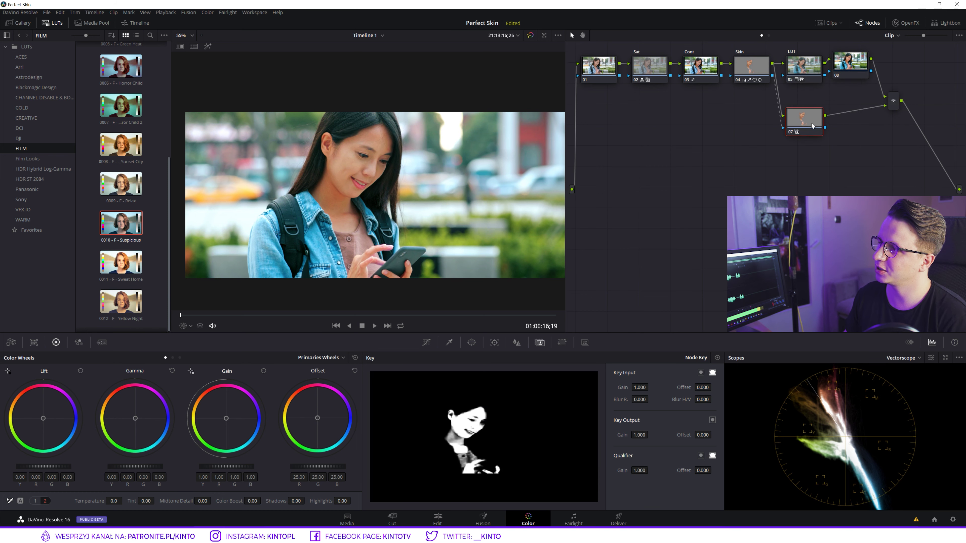
{"action": "left_click_drag", "start_coordinate": [852, 65], "coordinate": [858, 66]}
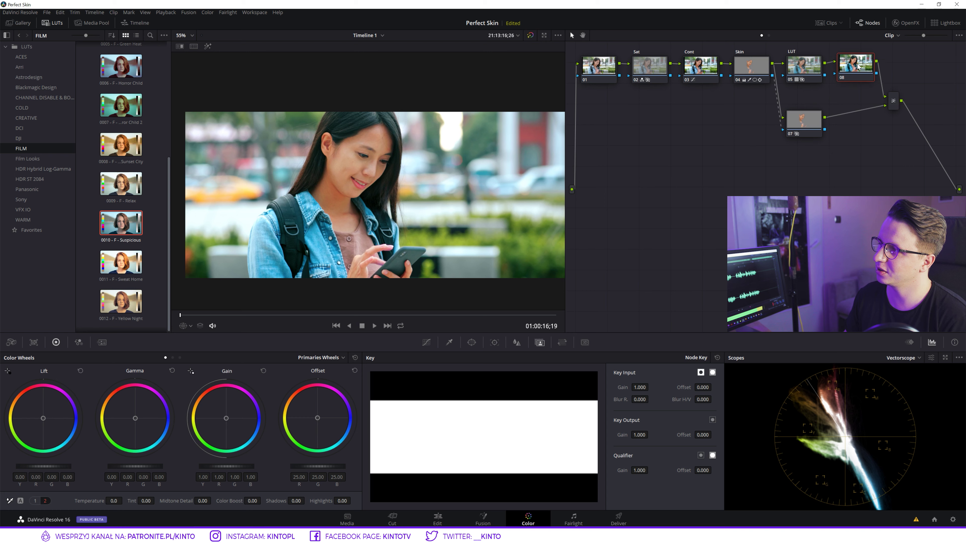
Step: Try warming node 08's highlights toward orange, undo it, and realign nodes 08 and 07
{"action": "left_click_drag", "start_coordinate": [226, 418], "coordinate": [211, 400]}
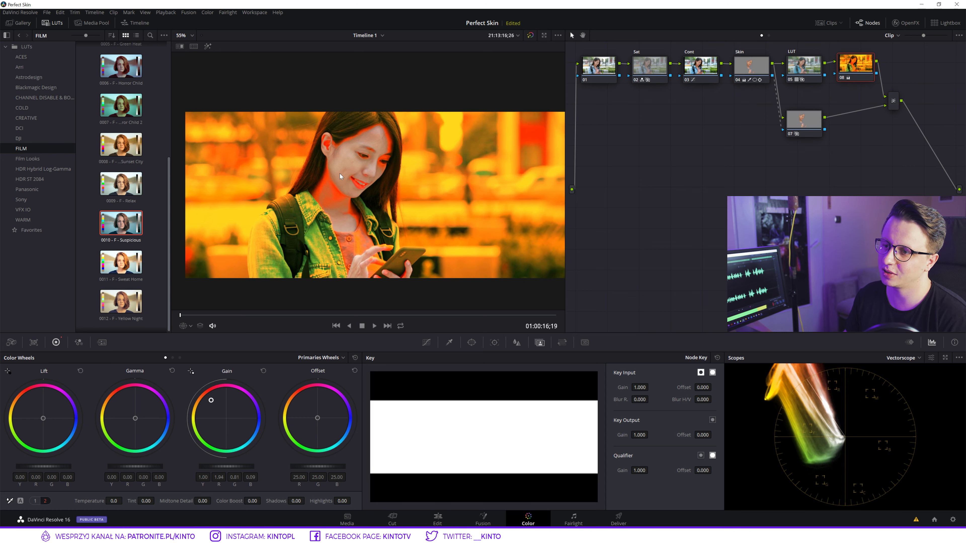
{"action": "key", "text": "ctrl+z"}
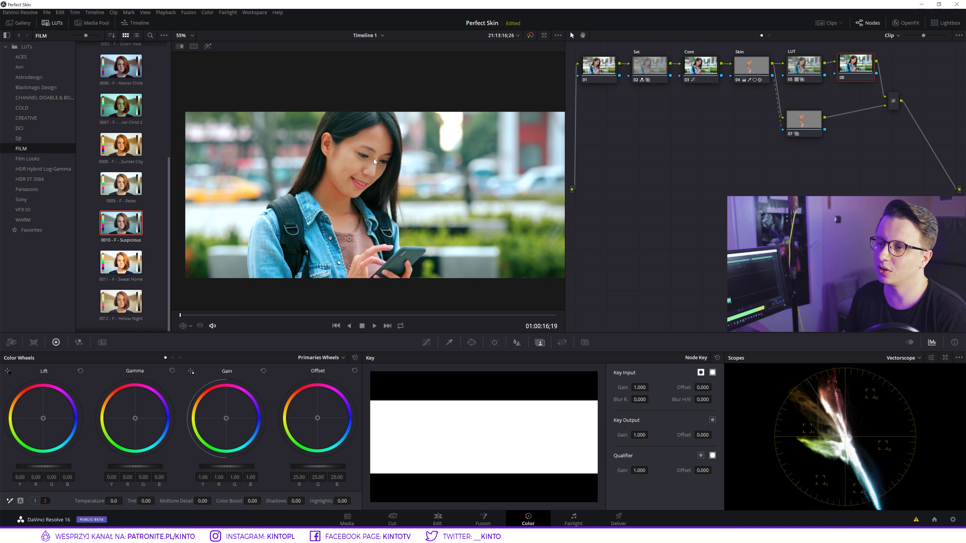
{"action": "left_click_drag", "start_coordinate": [854, 72], "coordinate": [922, 102]}
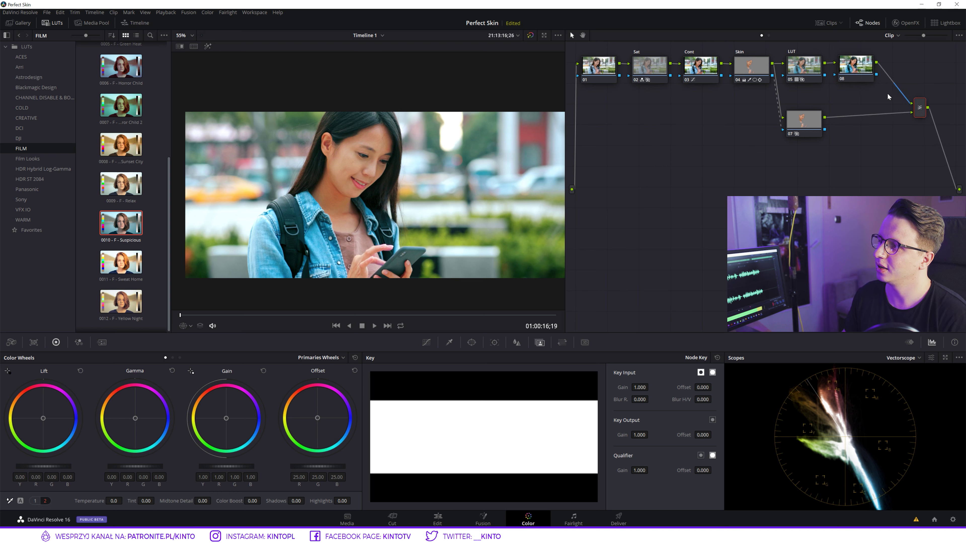
{"action": "left_click_drag", "start_coordinate": [810, 116], "coordinate": [811, 116]}
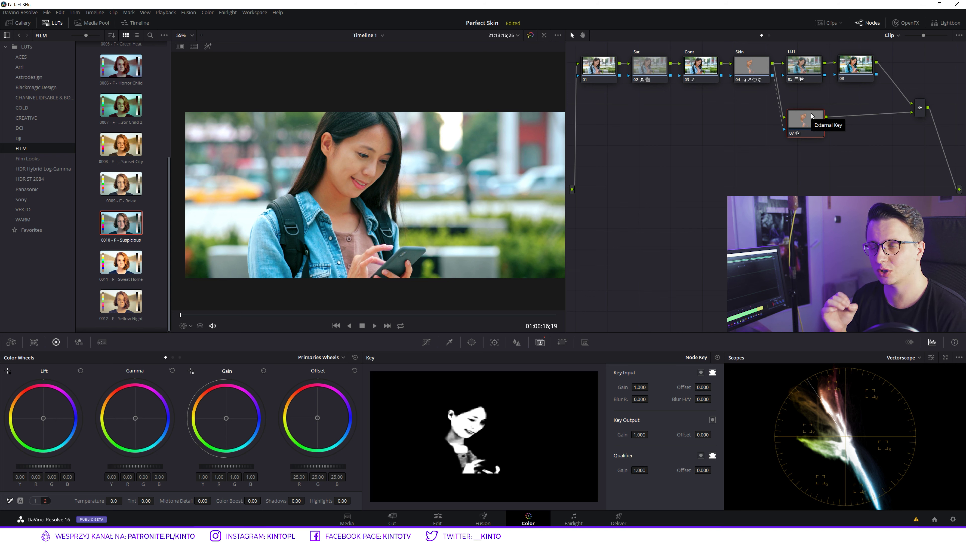
Step: Raise the LUT node's key output gain, then test and revert a change to node 07's key gain
{"action": "left_click", "coordinate": [812, 63]}
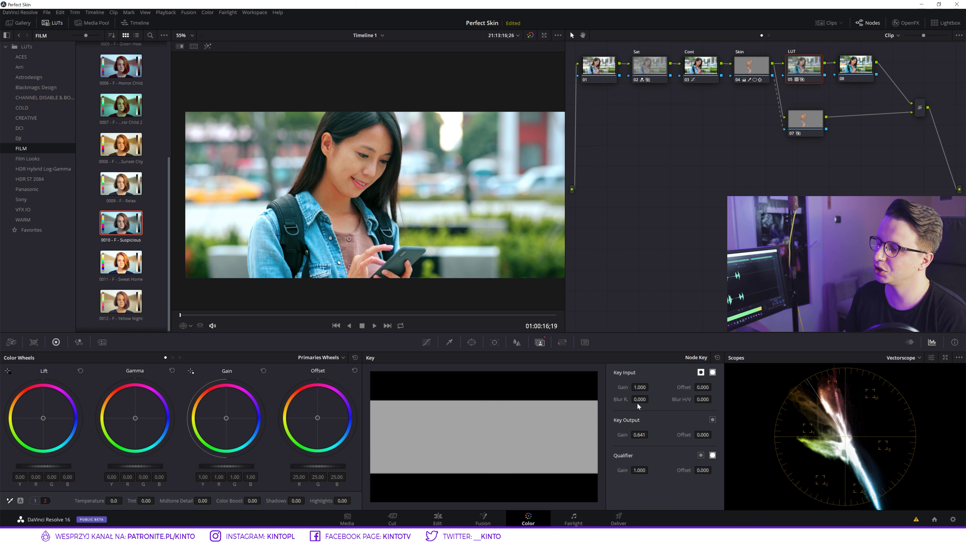
{"action": "left_click_drag", "start_coordinate": [639, 436], "coordinate": [650, 434]}
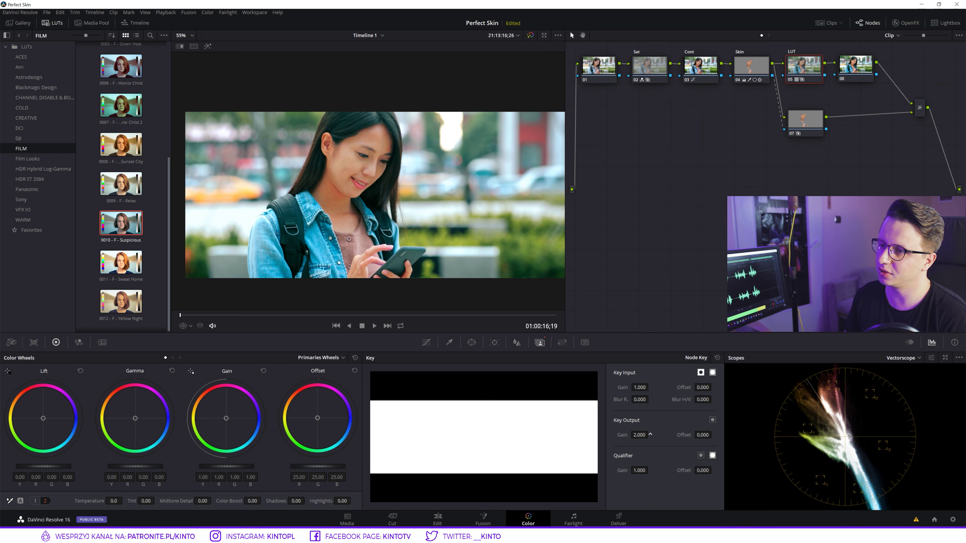
{"action": "left_click", "coordinate": [806, 121]}
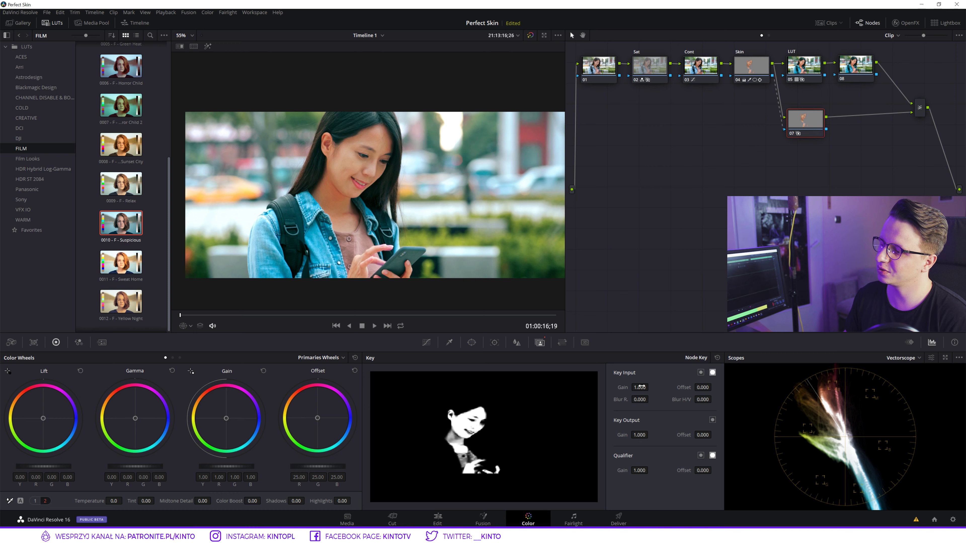
{"action": "left_click_drag", "start_coordinate": [640, 435], "coordinate": [623, 434]}
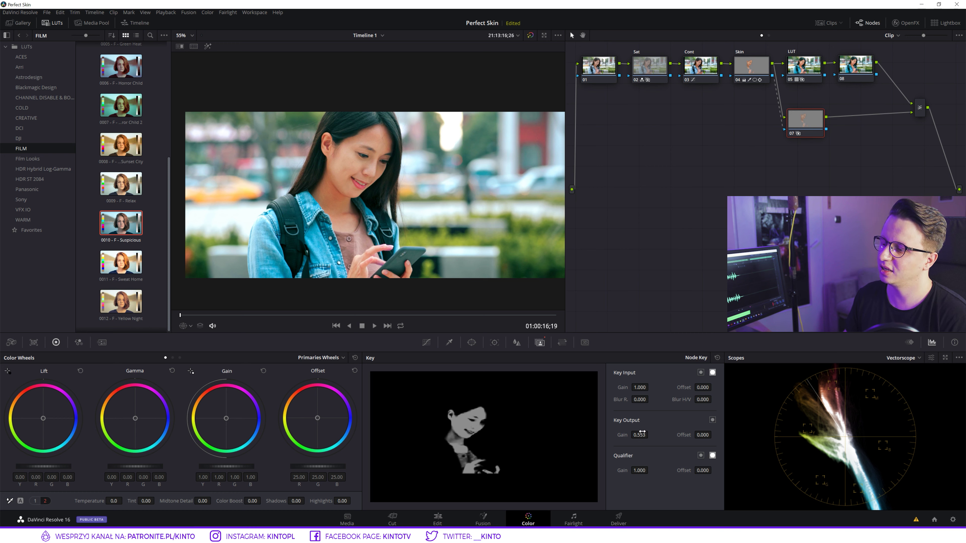
{"action": "mouse_move", "coordinate": [639, 435]}
{"action": "left_mouse_down"}
{"action": "mouse_move", "coordinate": [650, 434]}
{"action": "mouse_move", "coordinate": [639, 435]}
{"action": "left_mouse_up"}
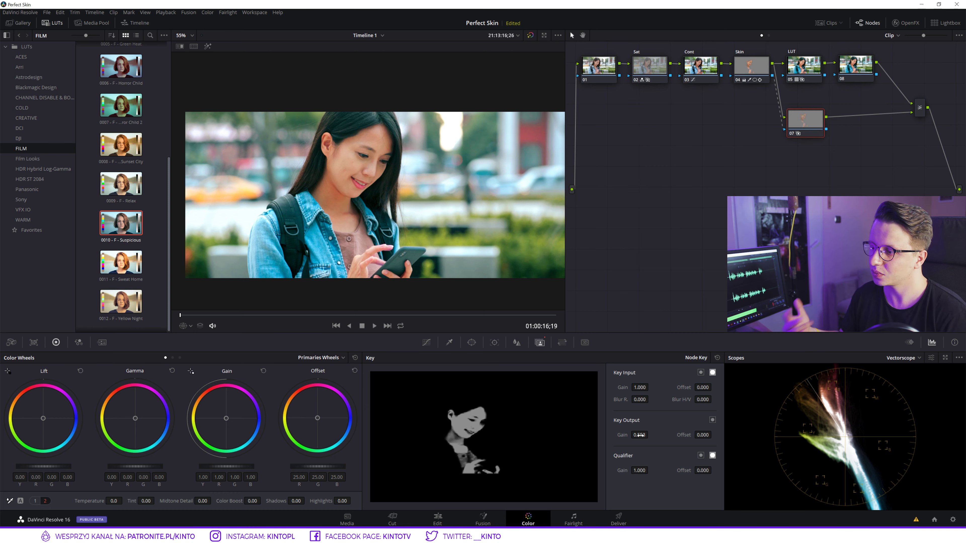
{"action": "key", "text": "ctrl+z"}
Step: Set the LUT node's key output gain to 0.739 and toggle bypass to compare
{"action": "left_click", "coordinate": [804, 66]}
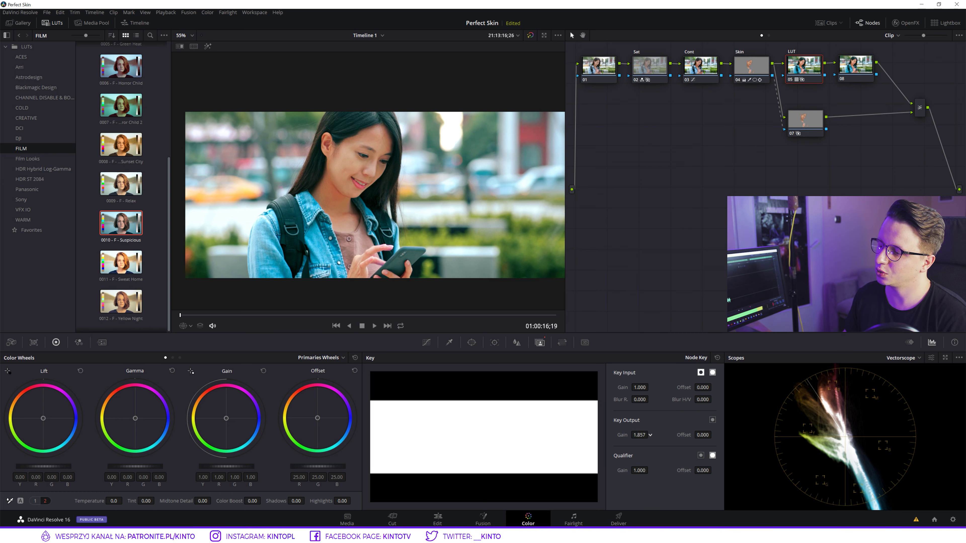
{"action": "left_click_drag", "start_coordinate": [650, 435], "coordinate": [651, 435]}
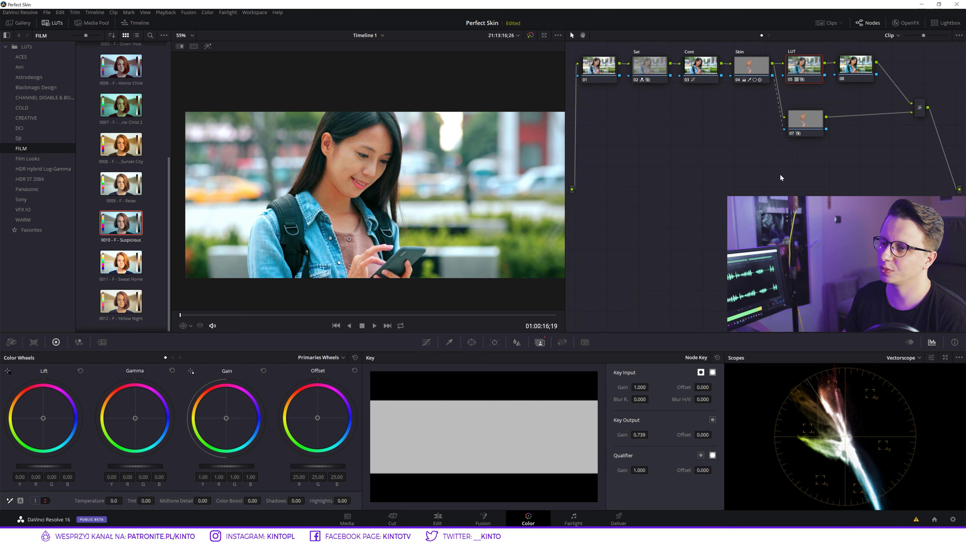
{"action": "key", "text": "shift+d"}
{"action": "key", "text": "shift+d"}
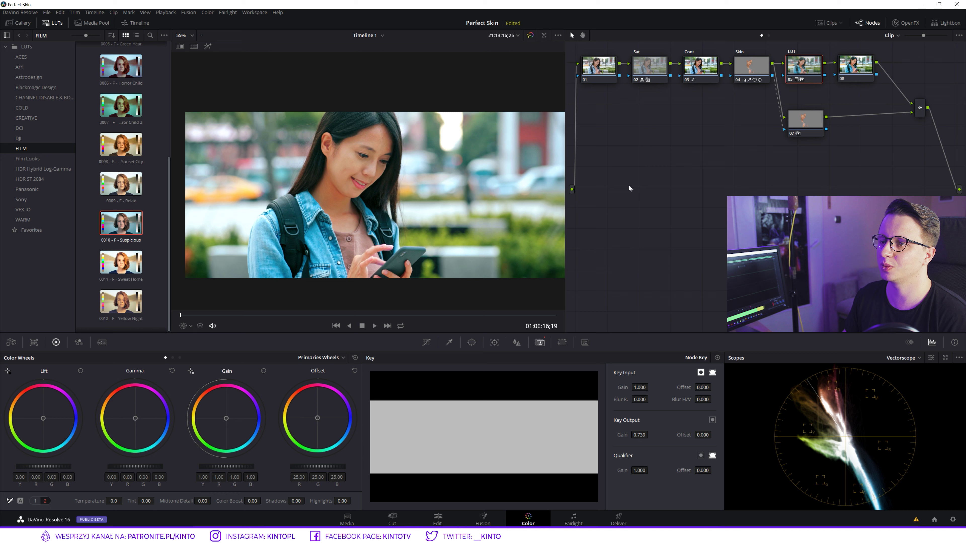
{"action": "key", "text": "shift+d"}
{"action": "key", "text": "shift+d"}
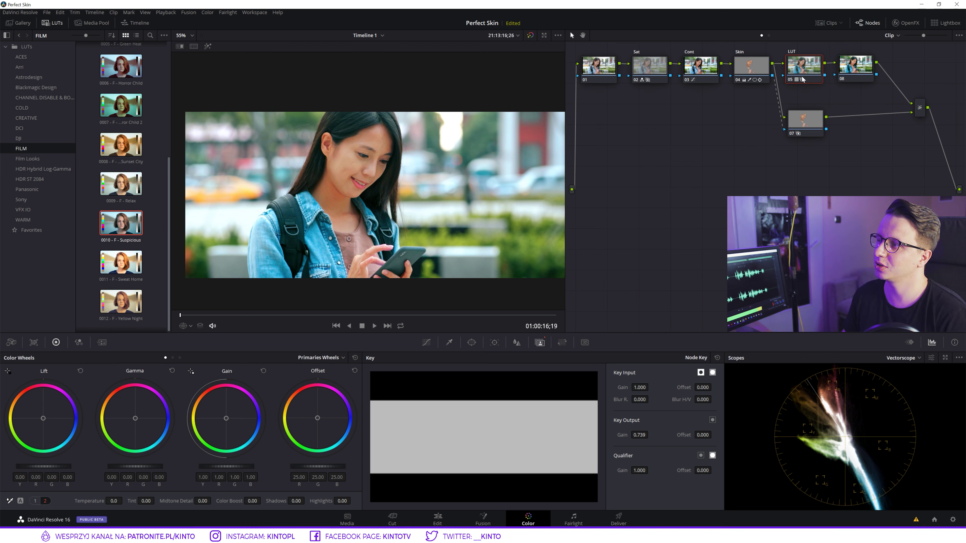
Step: Nudge nodes 07 and 08 into place and inspect the Cont, Skin and 07 nodes
{"action": "left_click", "coordinate": [847, 70]}
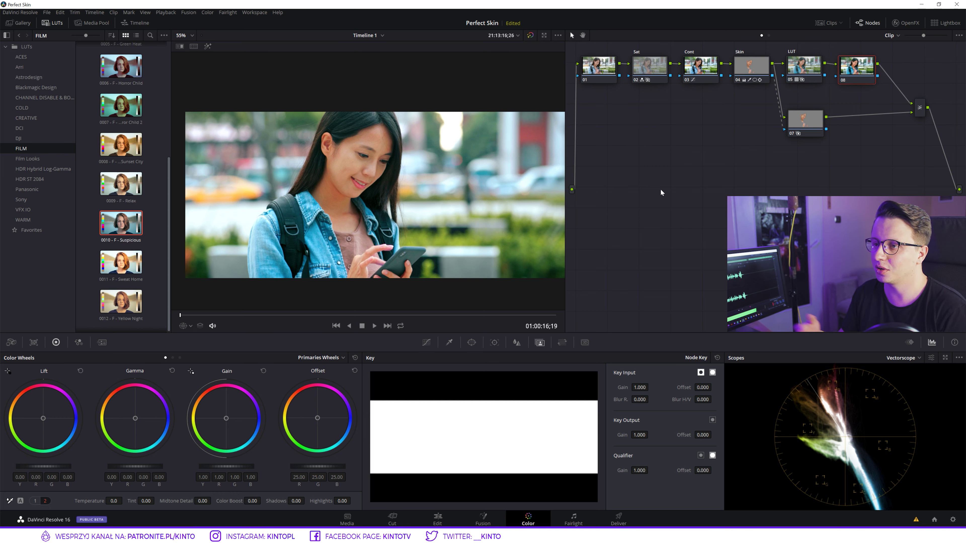
{"action": "left_click_drag", "start_coordinate": [790, 132], "coordinate": [792, 130]}
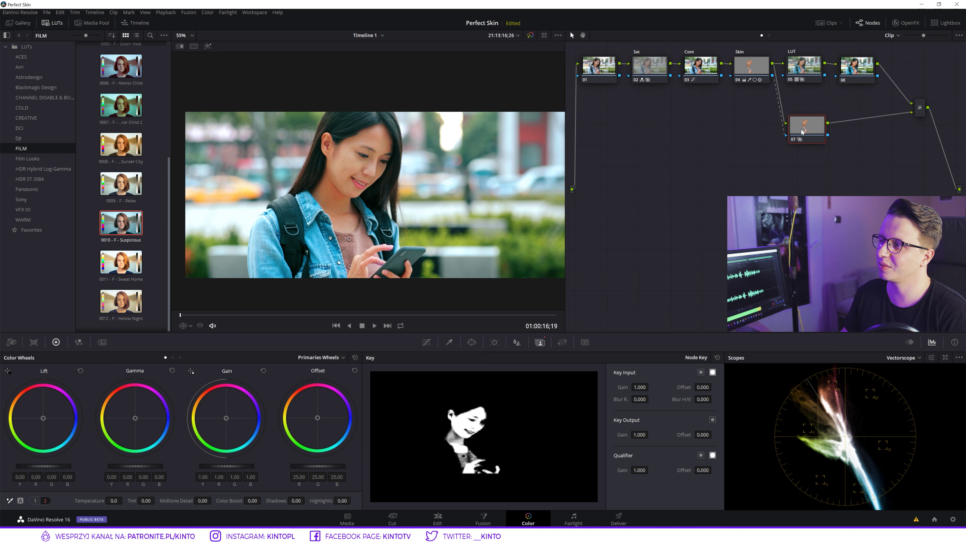
{"action": "left_click_drag", "start_coordinate": [856, 70], "coordinate": [855, 69]}
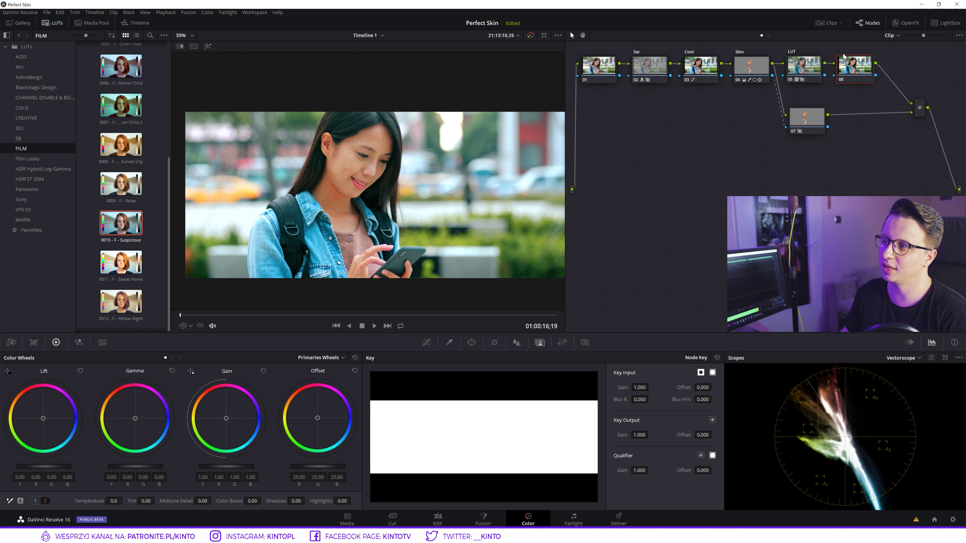
{"action": "left_click", "coordinate": [709, 72]}
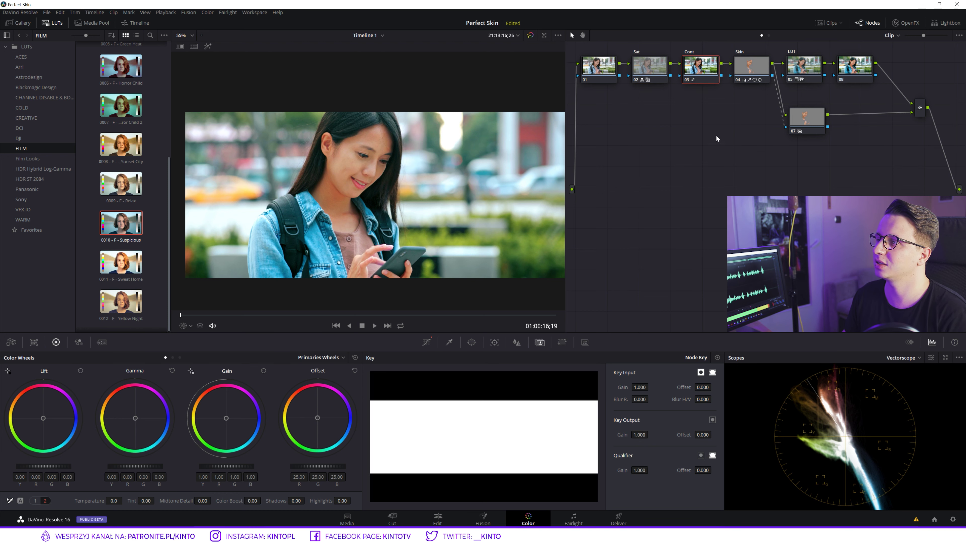
{"action": "left_click", "coordinate": [749, 71]}
{"action": "left_click", "coordinate": [806, 118]}
Step: Check the LUT and 08 keys, then move the mixer left and add serial node 09
{"action": "left_click", "coordinate": [807, 67]}
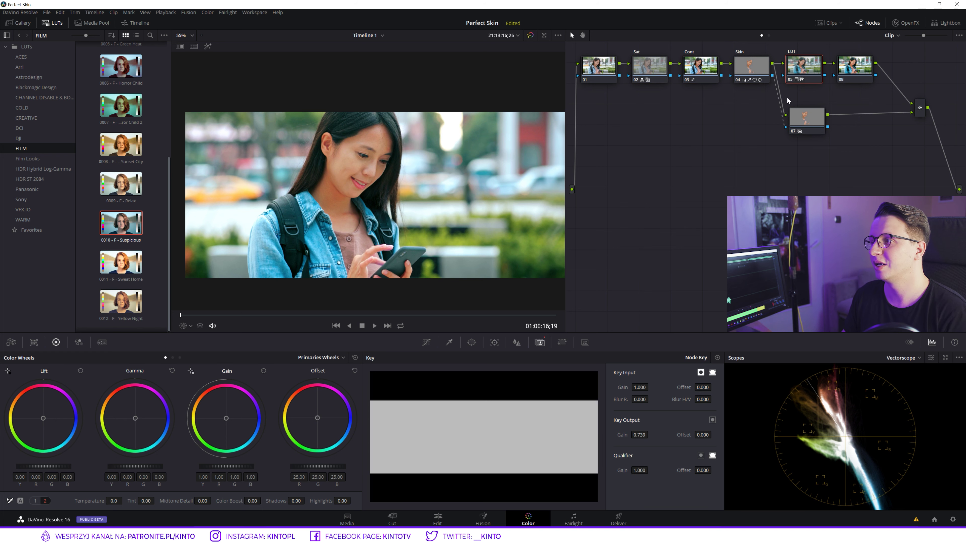
{"action": "left_click", "coordinate": [867, 67]}
{"action": "left_click_drag", "start_coordinate": [923, 111], "coordinate": [903, 108]}
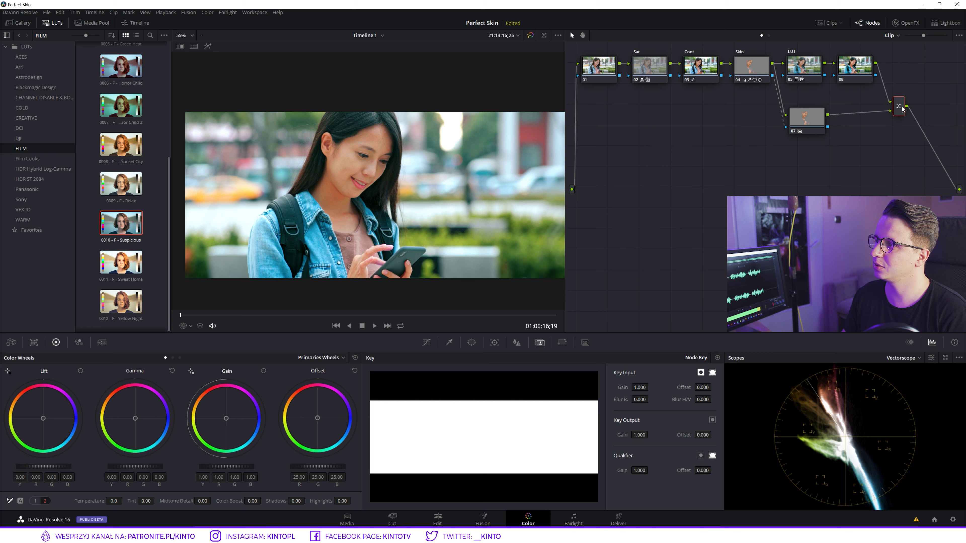
{"action": "key", "text": "alt+s"}
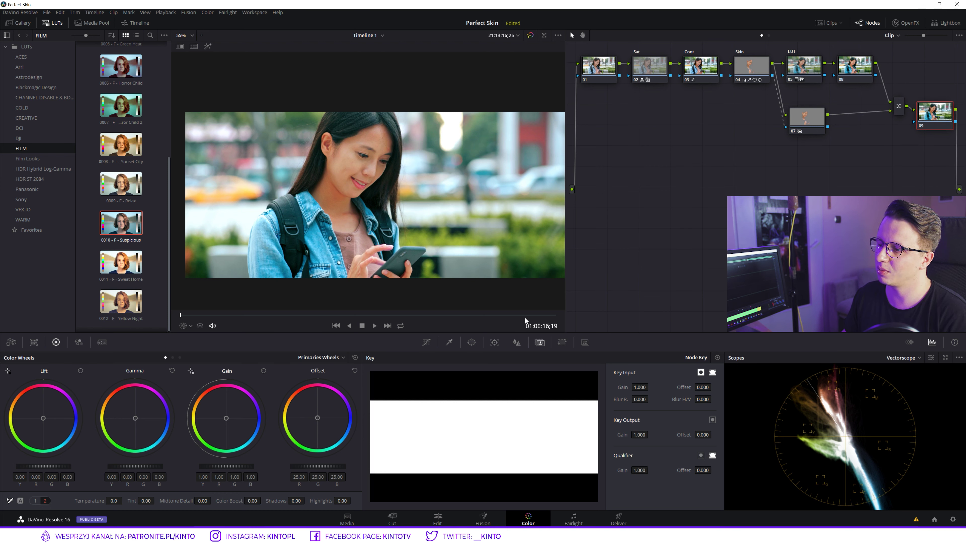
Step: Switch node 09's Blur palette to Sharpen with RGB radius 0.47, zooming the viewer to check
{"action": "left_click", "coordinate": [516, 342]}
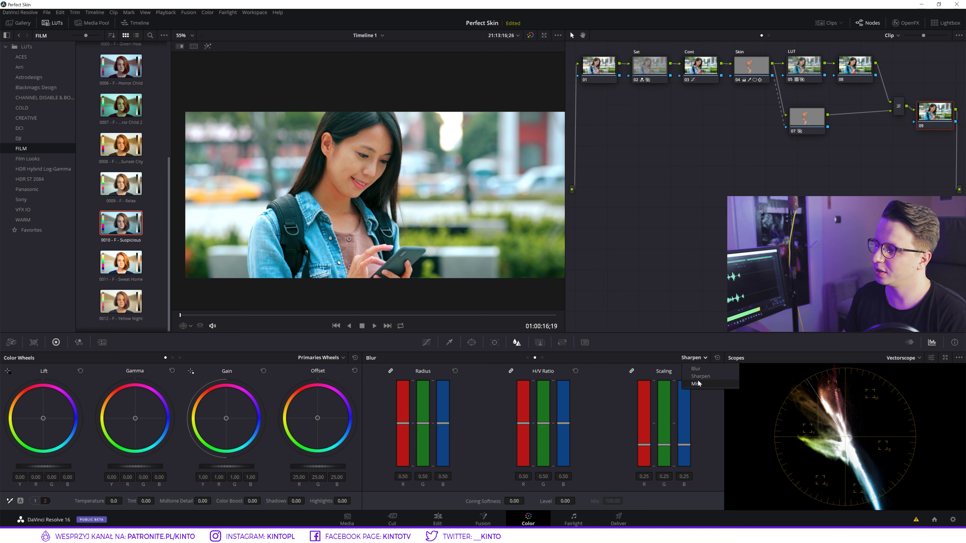
{"action": "left_click_drag", "start_coordinate": [424, 426], "coordinate": [426, 429]}
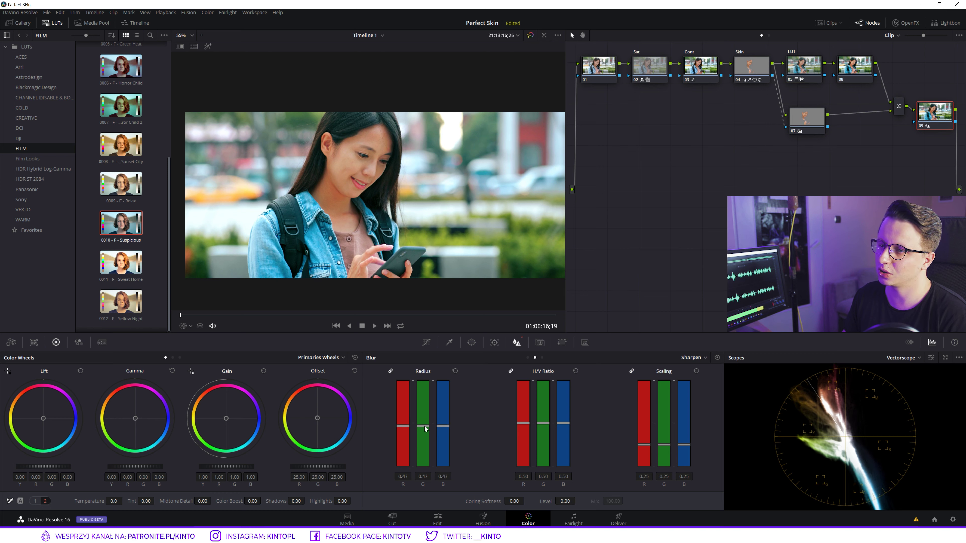
{"action": "scroll", "coordinate": [310, 145], "scroll_direction": "up", "scroll_amount": 2}
{"action": "scroll", "coordinate": [310, 132], "scroll_direction": "up", "scroll_amount": 2}
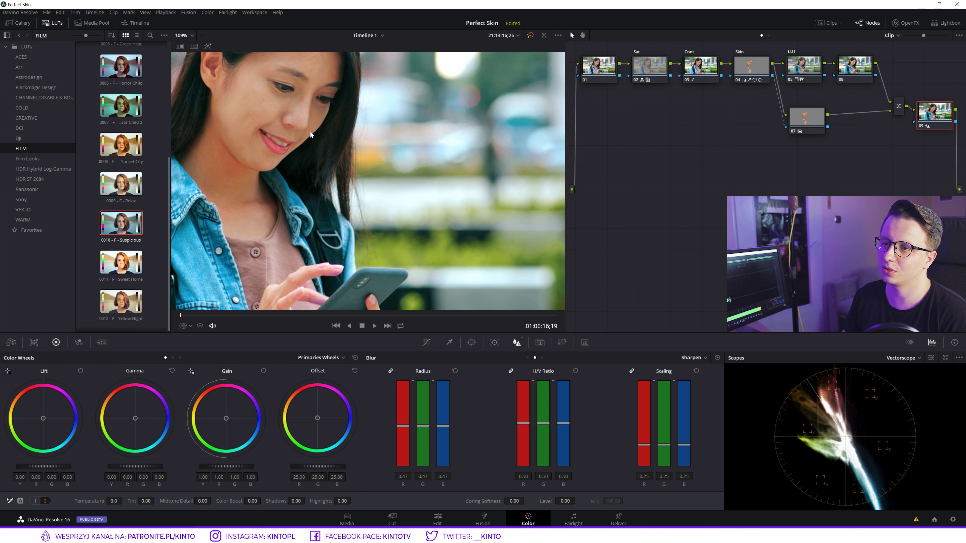
{"action": "scroll", "coordinate": [380, 163], "scroll_direction": "up", "scroll_amount": 2}
{"action": "scroll", "coordinate": [345, 143], "scroll_direction": "up", "scroll_amount": 2}
{"action": "scroll", "coordinate": [345, 140], "scroll_direction": "up", "scroll_amount": 1}
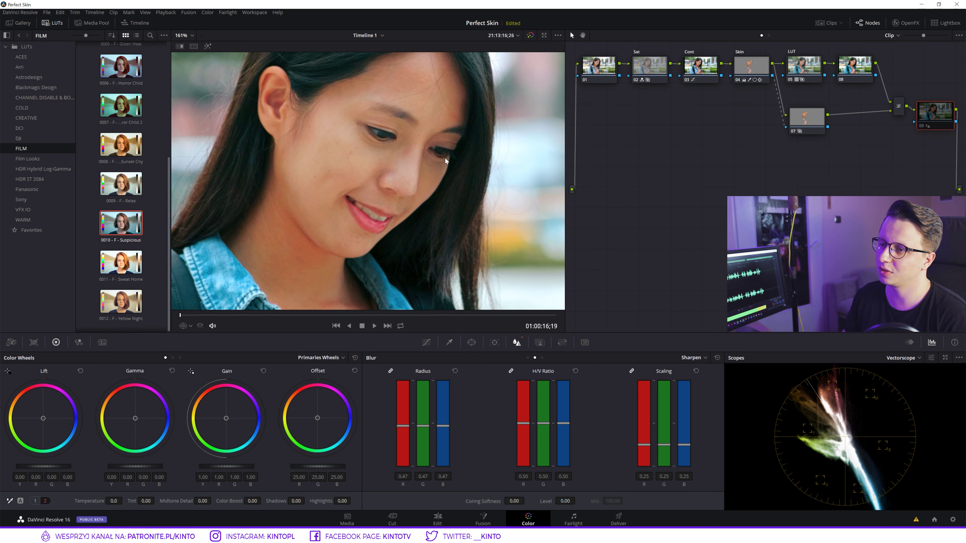
{"action": "scroll", "coordinate": [386, 182], "scroll_direction": "up", "scroll_amount": 2}
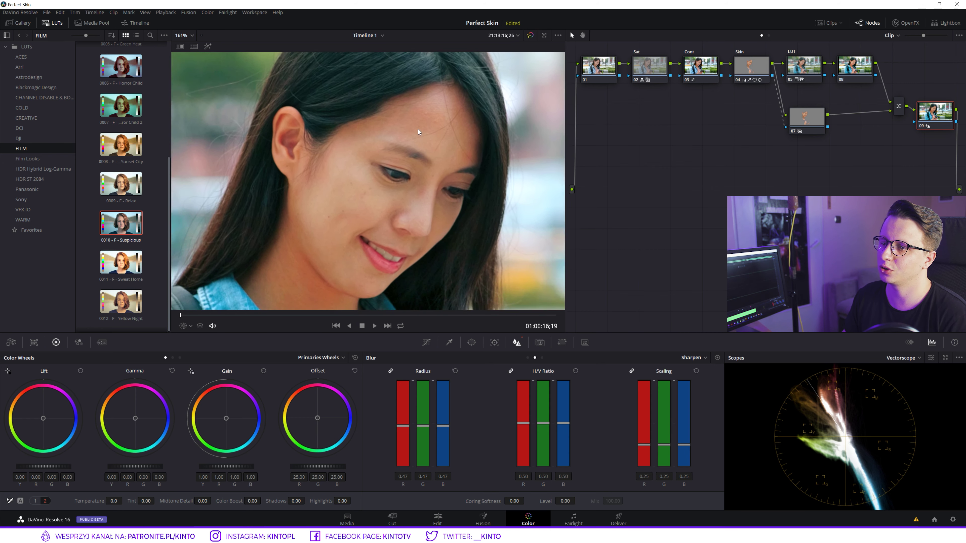
{"action": "scroll", "coordinate": [421, 141], "scroll_direction": "down", "scroll_amount": 2}
{"action": "scroll", "coordinate": [418, 164], "scroll_direction": "down", "scroll_amount": 2}
{"action": "scroll", "coordinate": [418, 162], "scroll_direction": "down", "scroll_amount": 3}
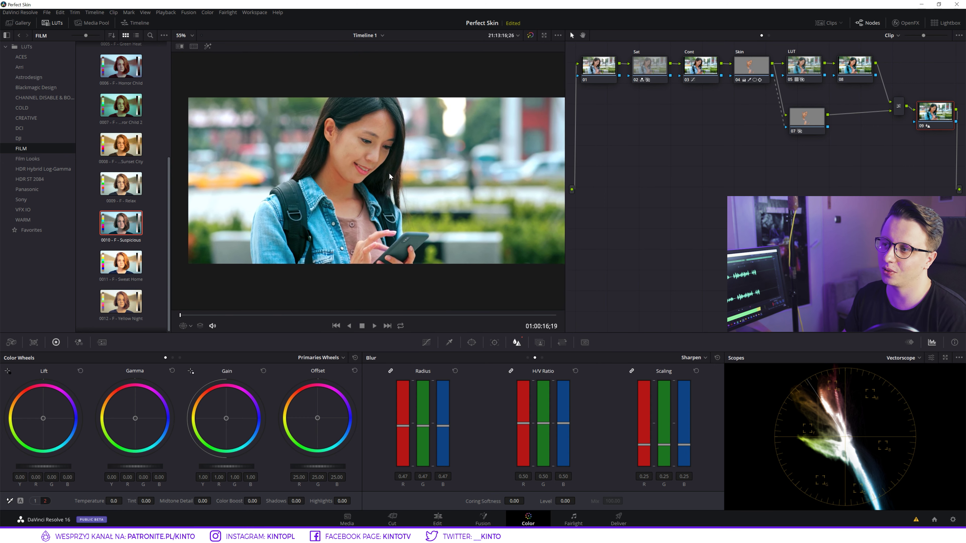
{"action": "scroll", "coordinate": [377, 175], "scroll_direction": "down", "scroll_amount": 2}
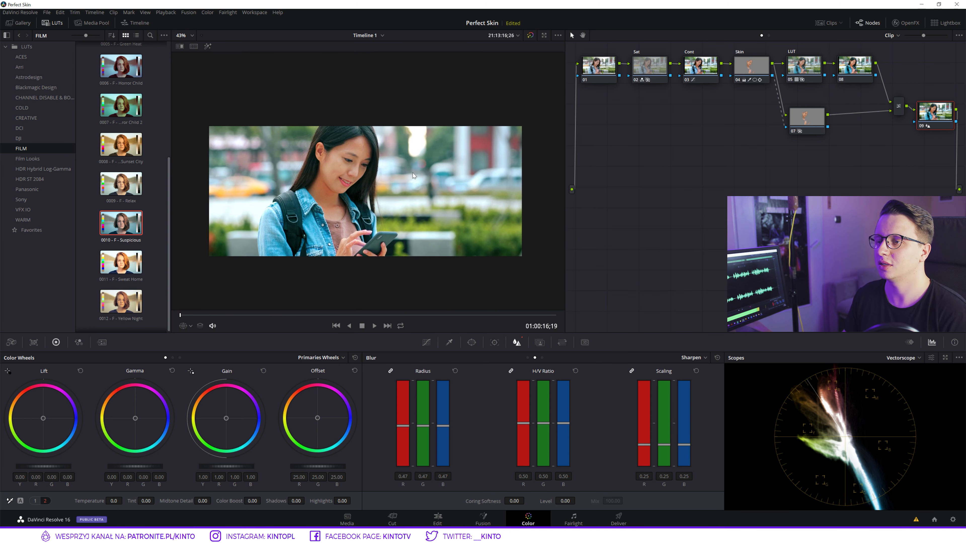
Step: Compare the grade with bypass, then shift node 07 and the mixer slightly left
{"action": "key", "text": "shift+d"}
{"action": "key", "text": "shift+d"}
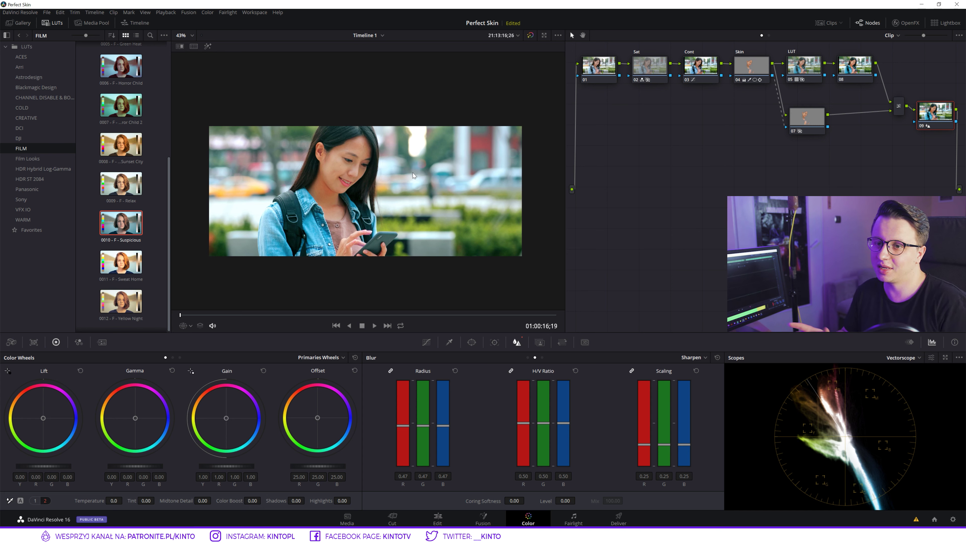
{"action": "left_click_drag", "start_coordinate": [797, 114], "coordinate": [795, 108]}
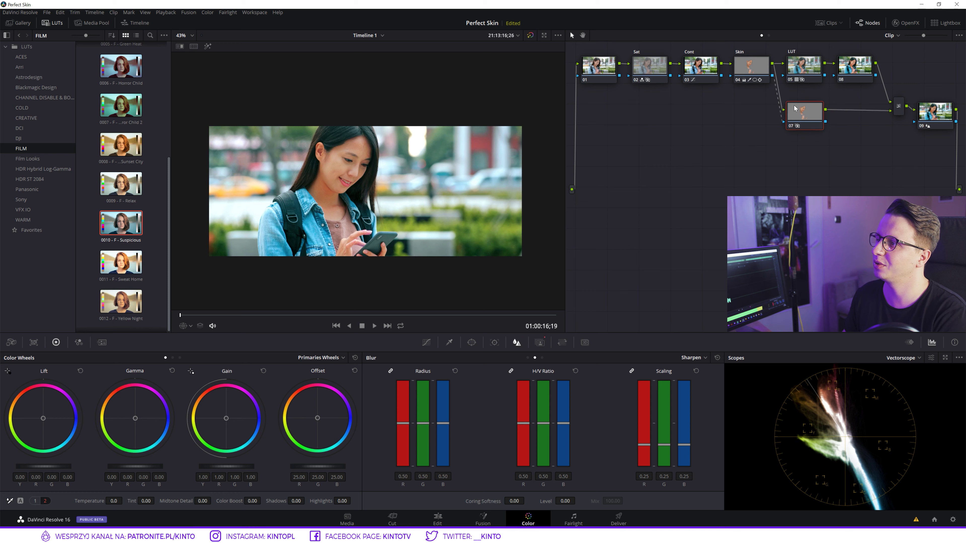
{"action": "left_click_drag", "start_coordinate": [898, 109], "coordinate": [889, 107]}
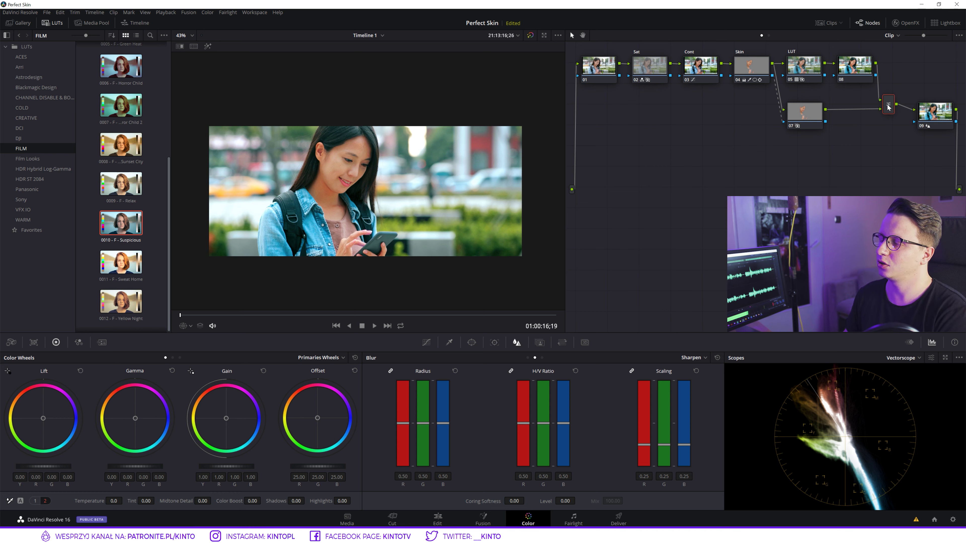